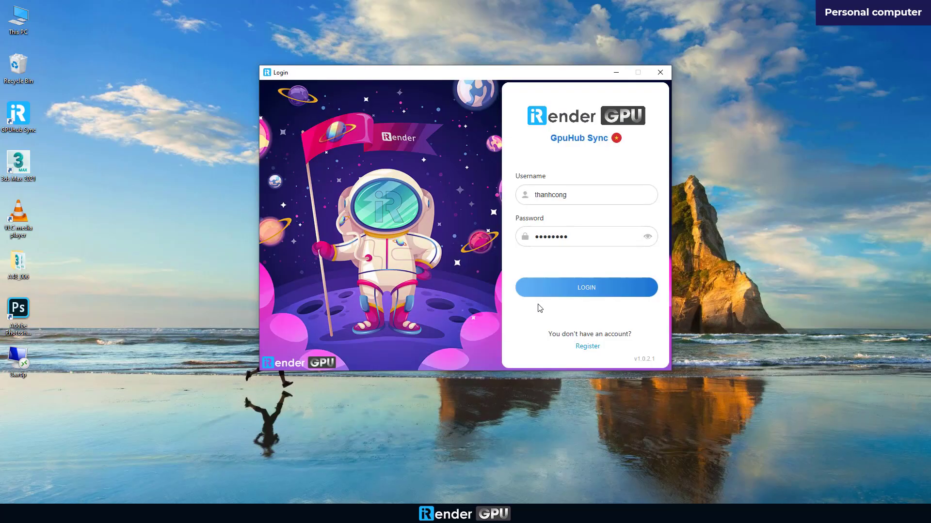
- Log in to GpuHub Sync and upload the desktop A48_006 folder into Your Storage (Z:)
left_click(601, 290)
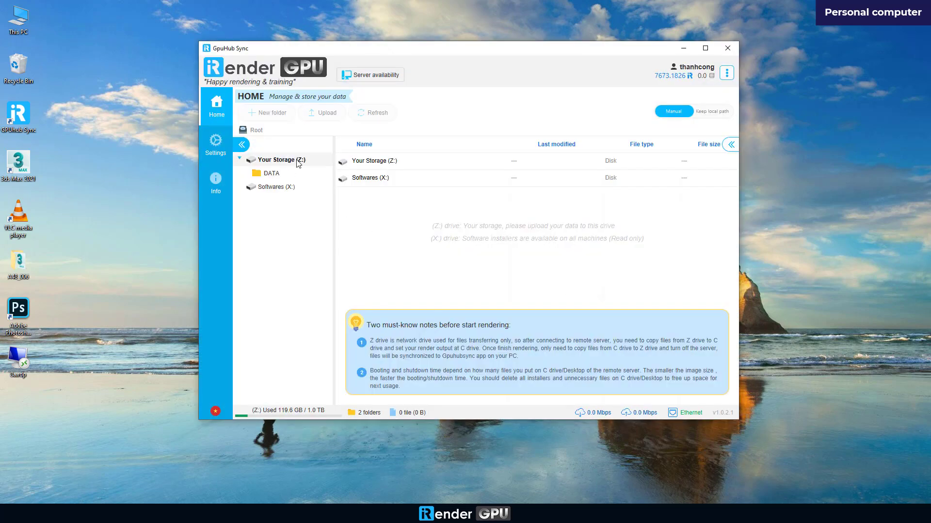
double_click(367, 162)
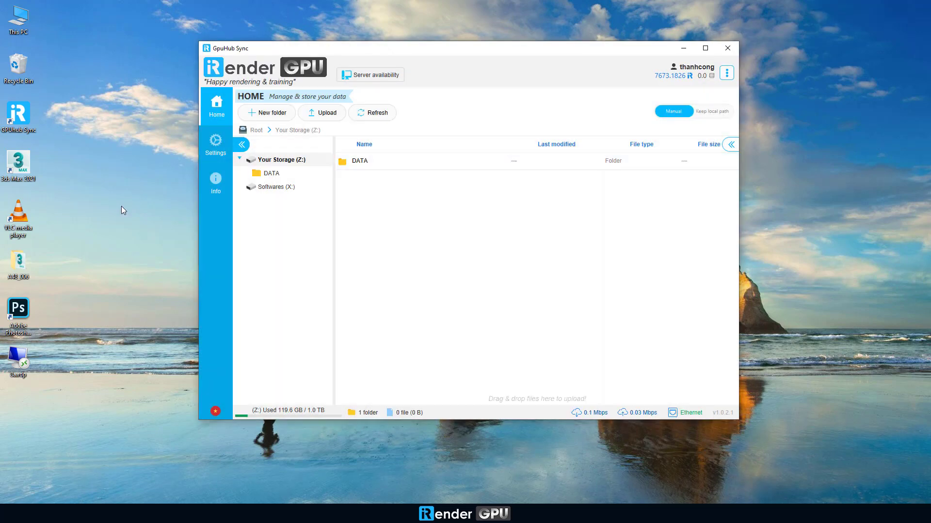
left_click(15, 265)
left_click_drag(238, 238, 461, 227)
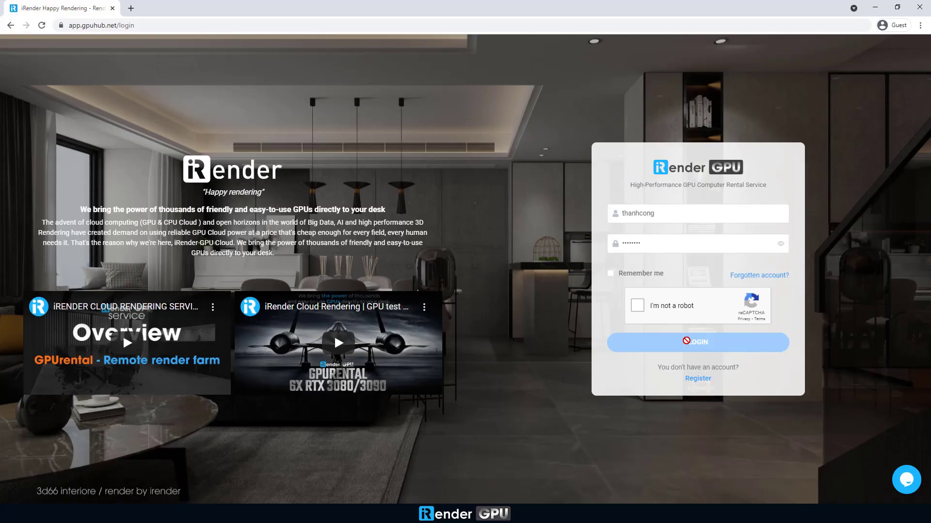
- Pass the reCAPTCHA, sign in to the iRender console and open the GPUHub machine list
left_click(637, 305)
left_click(702, 344)
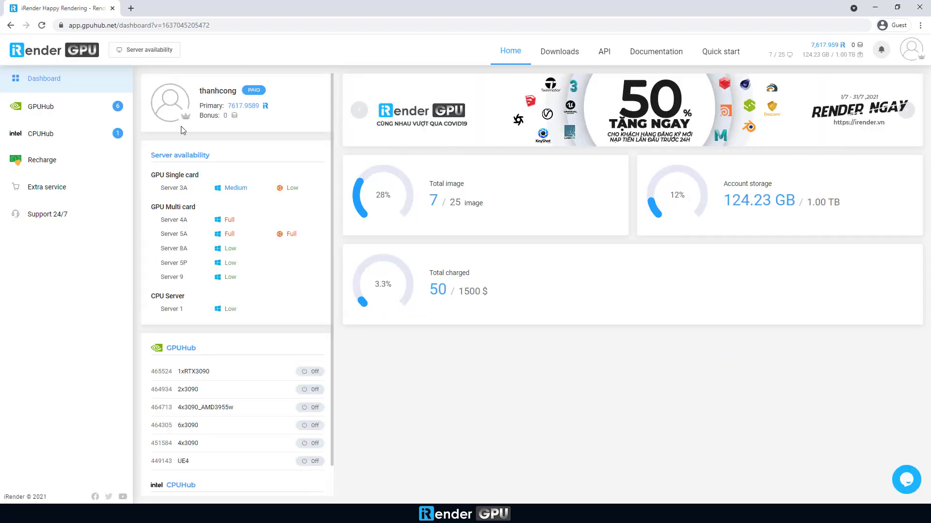
left_click(43, 113)
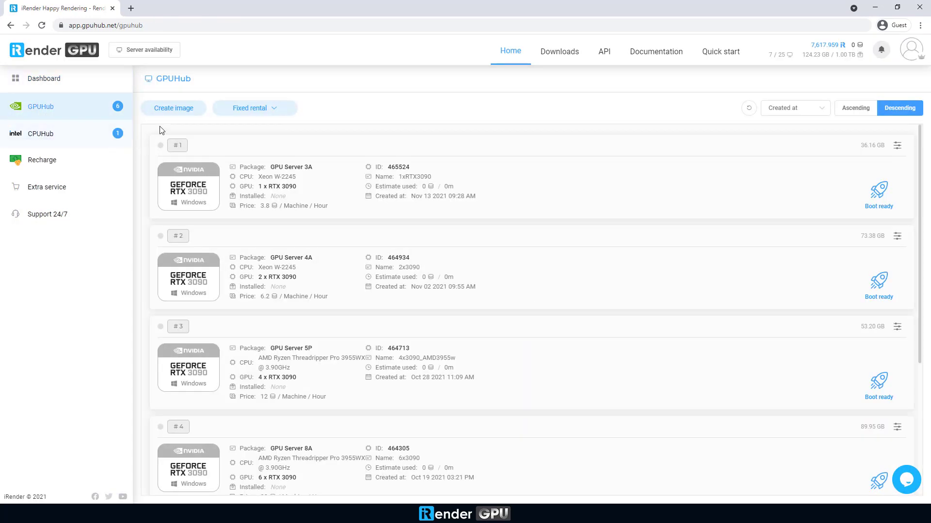
- Create an image named 8x3090 on 6x-8x Card GPU Server 9 and boot it
left_click(167, 107)
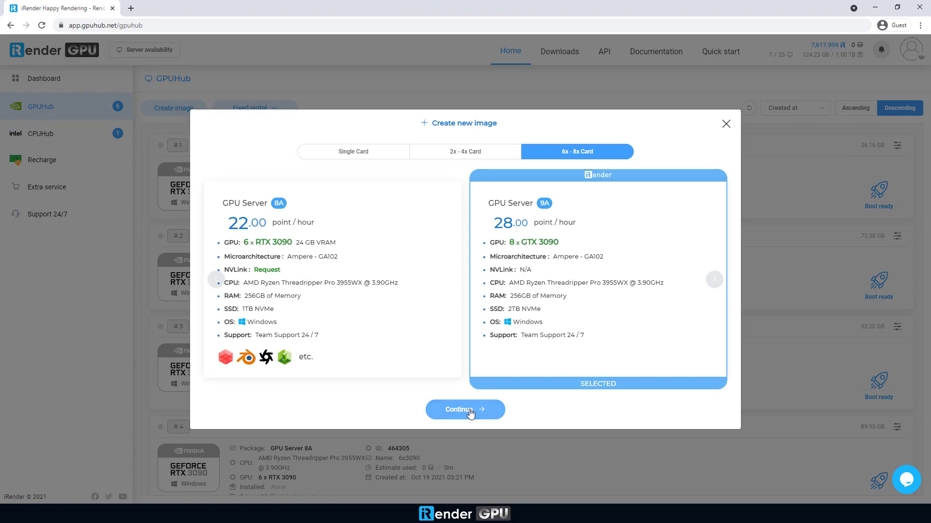
left_click(468, 410)
left_click(298, 263)
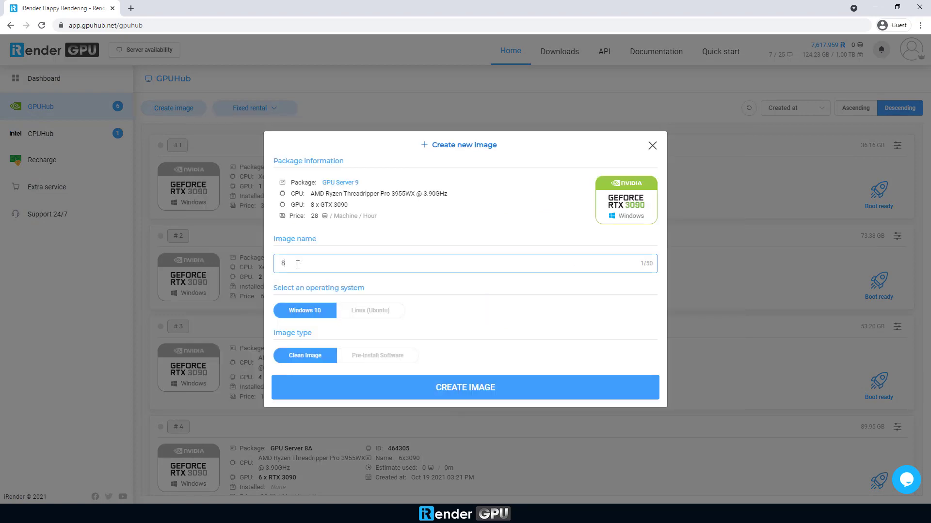
left_click(455, 387)
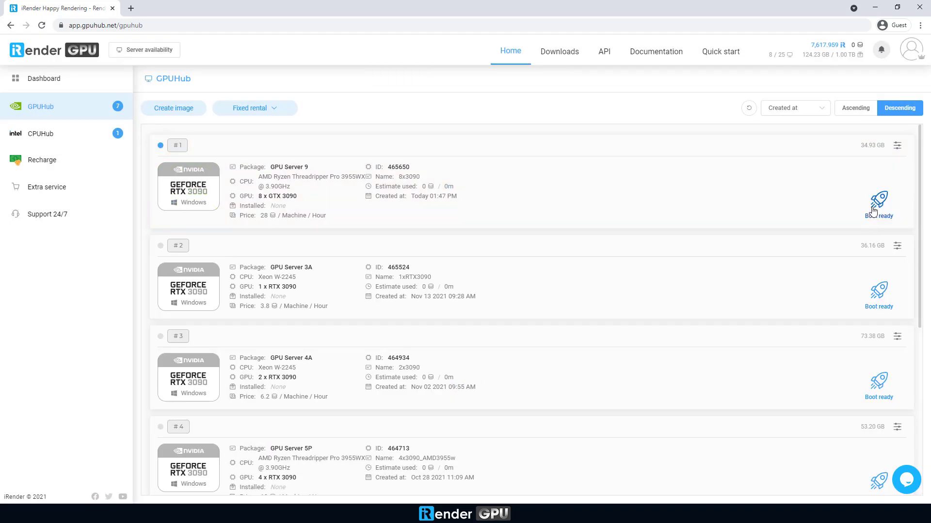
left_click(878, 201)
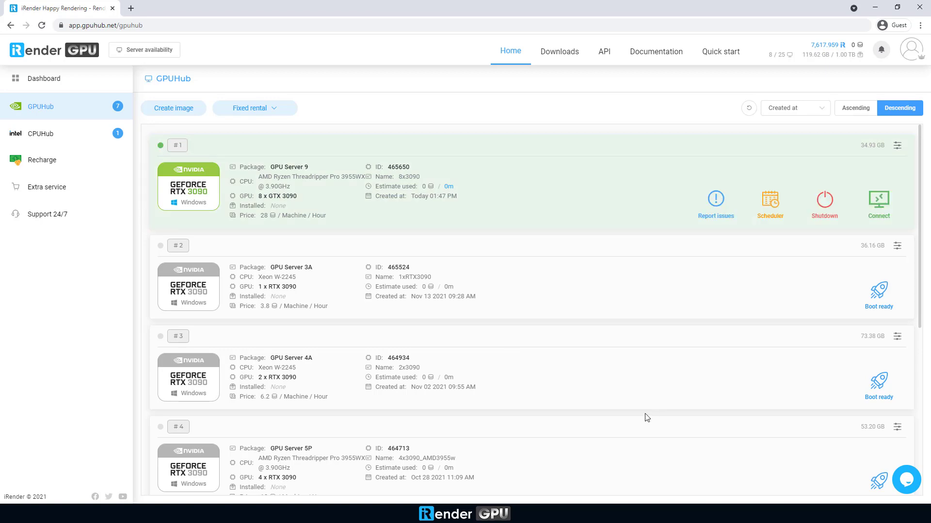
- Connect to the 8x3090 primary server with its .rdp file, entering the password and accepting the certificate
left_click(857, 206)
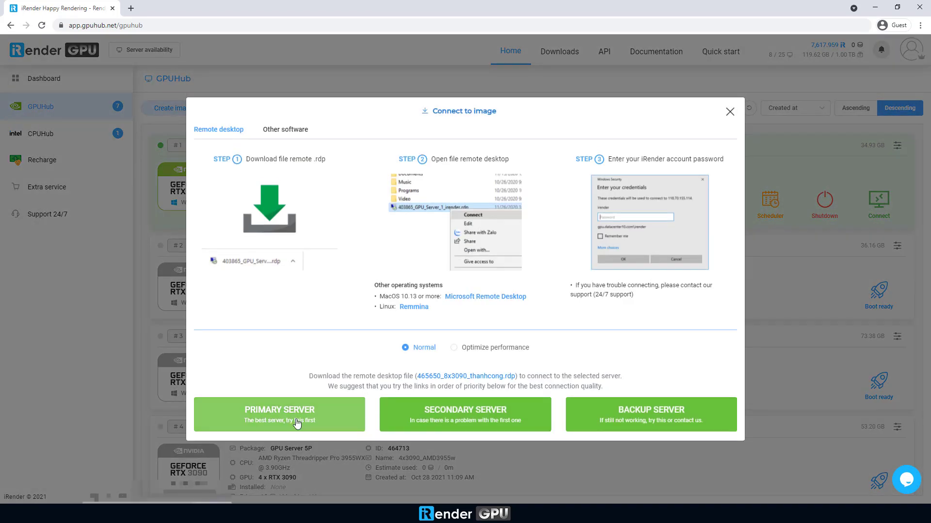
left_click(313, 414)
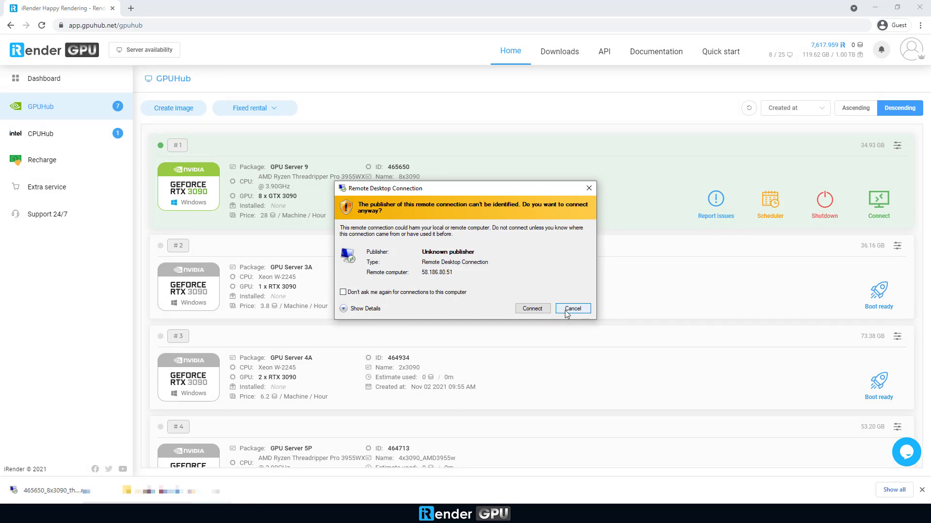
left_click(533, 309)
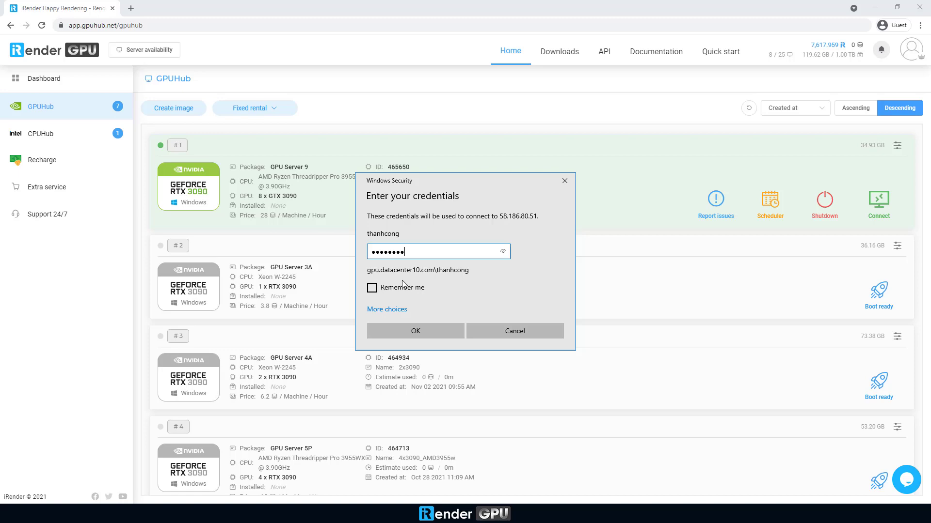
left_click(418, 336)
left_click(491, 339)
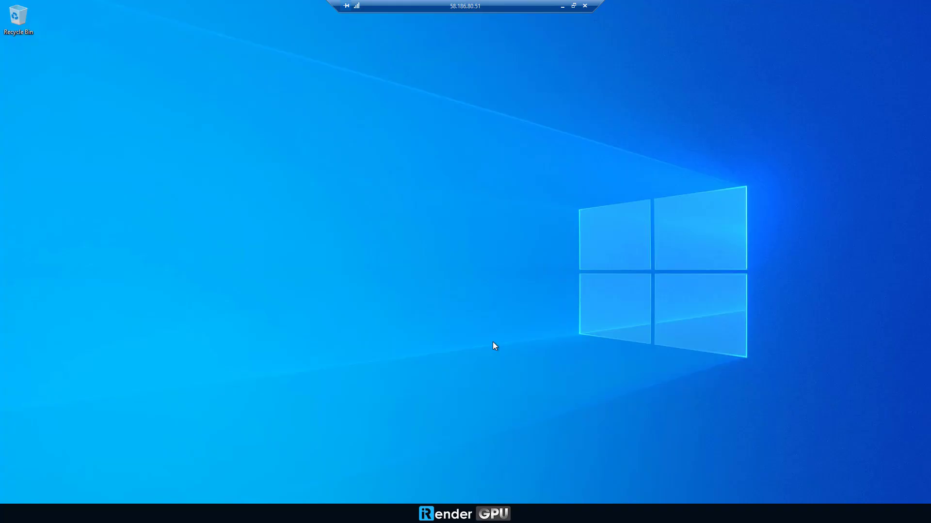
- Open Task Manager in full view on the Performance tab and widen its window and hardware list
right_click(412, 513)
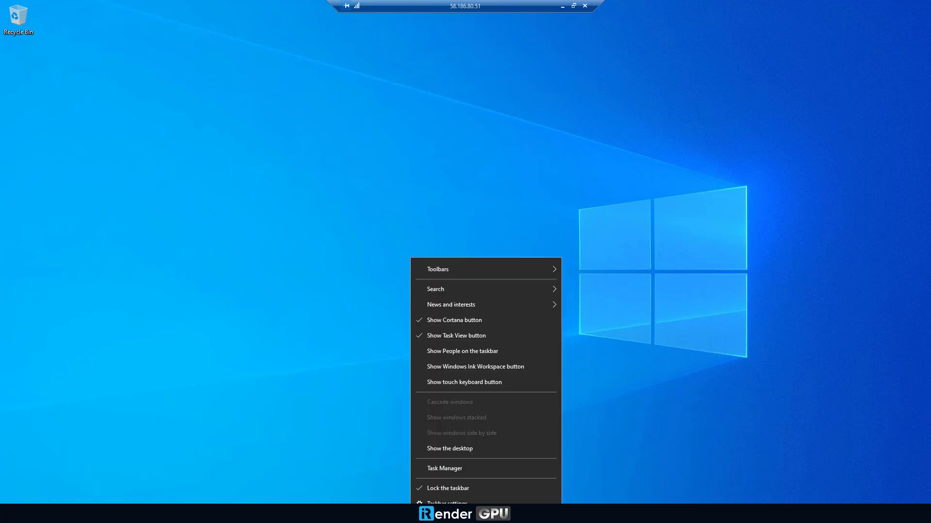
left_click(429, 468)
left_click(94, 239)
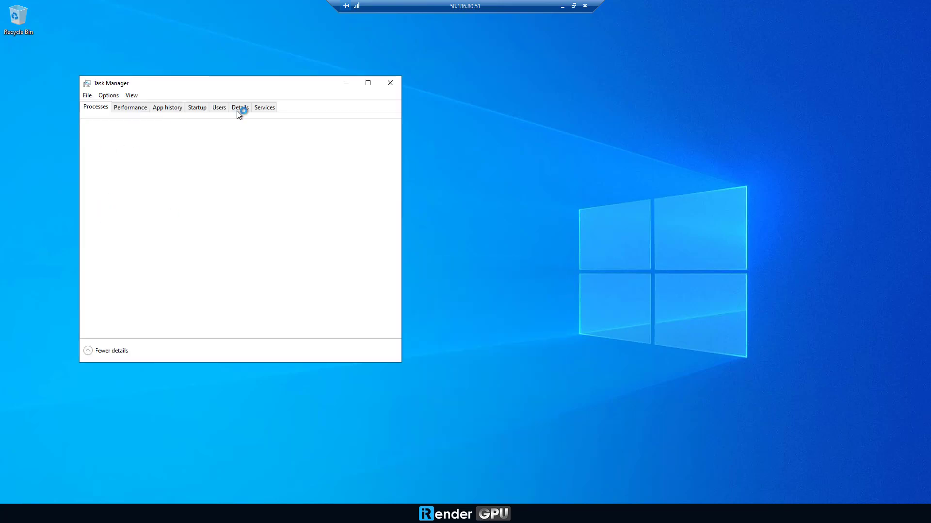
left_click(129, 107)
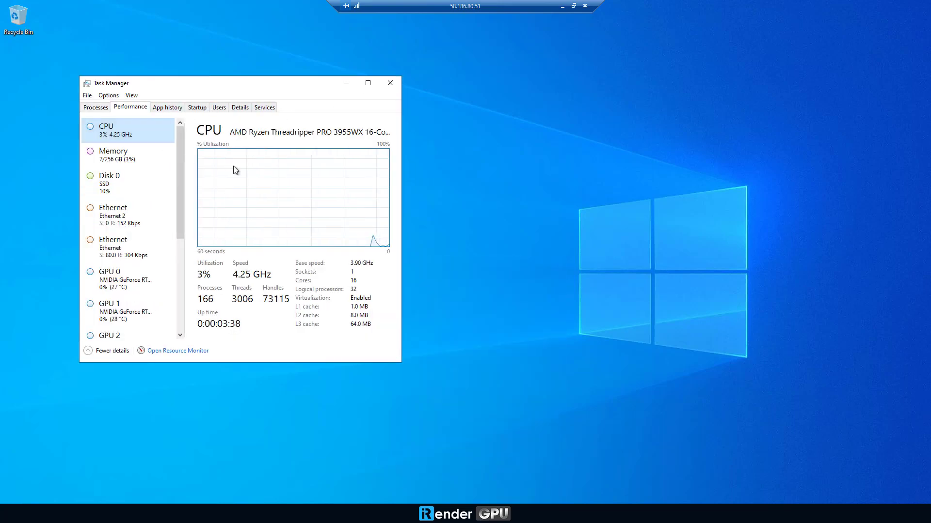
left_click_drag(401, 166, 569, 167)
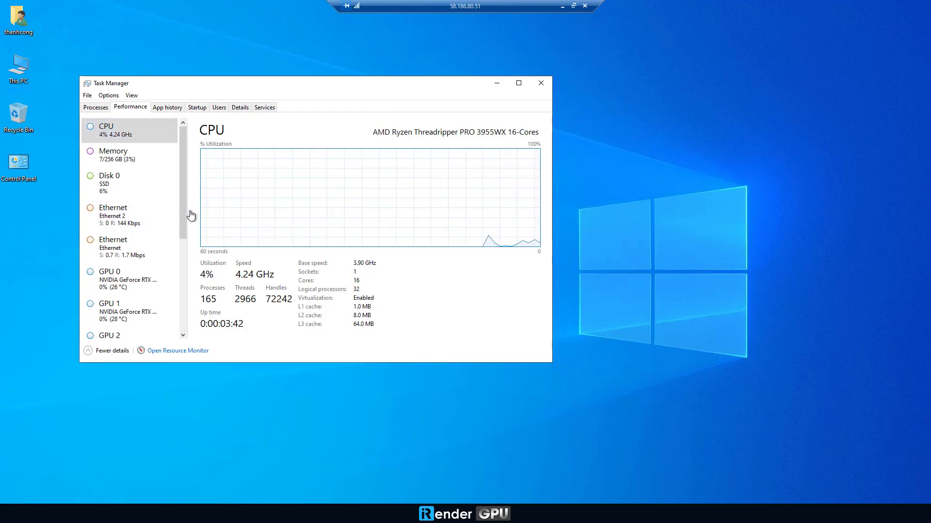
left_click_drag(192, 216, 265, 218)
- Review GPU 0–7, Memory and Disk 0 usage, then close Task Manager
left_click(116, 287)
scroll(259, 271, "down", 6)
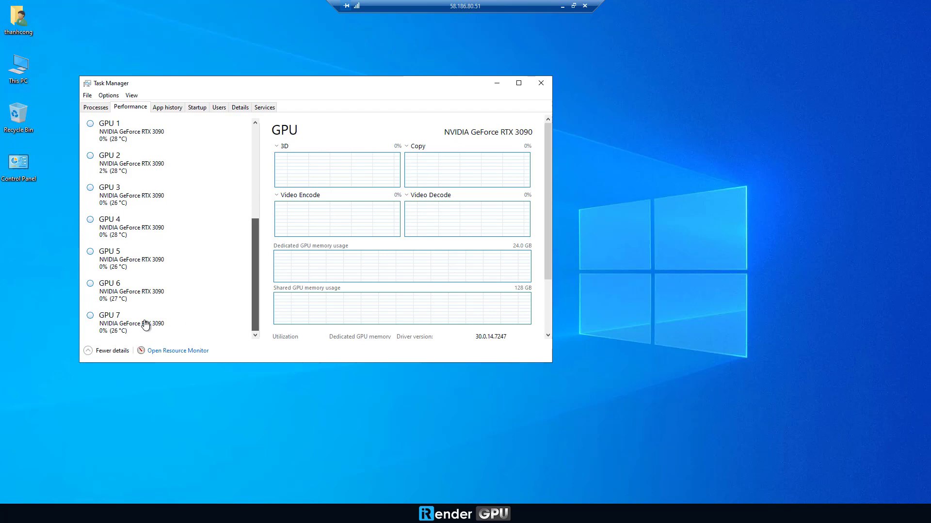
scroll(152, 190, "up", 2)
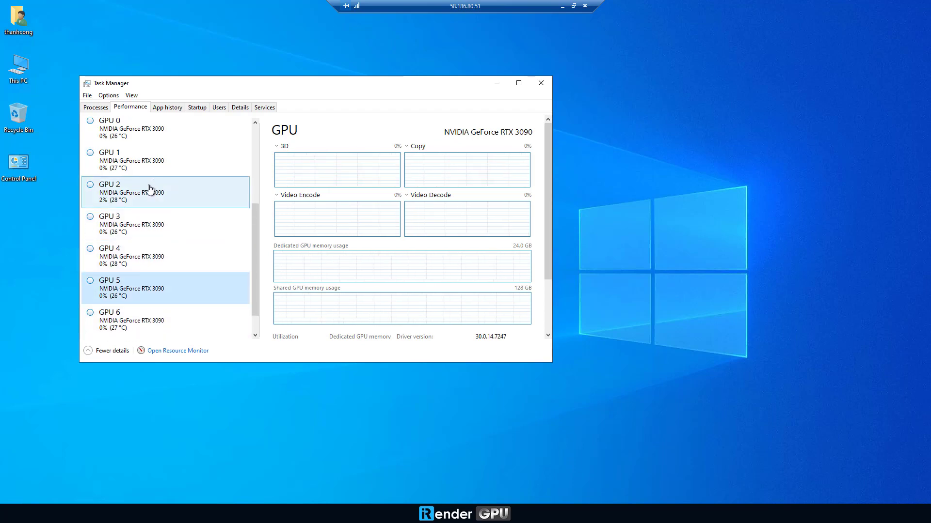
left_click(254, 138)
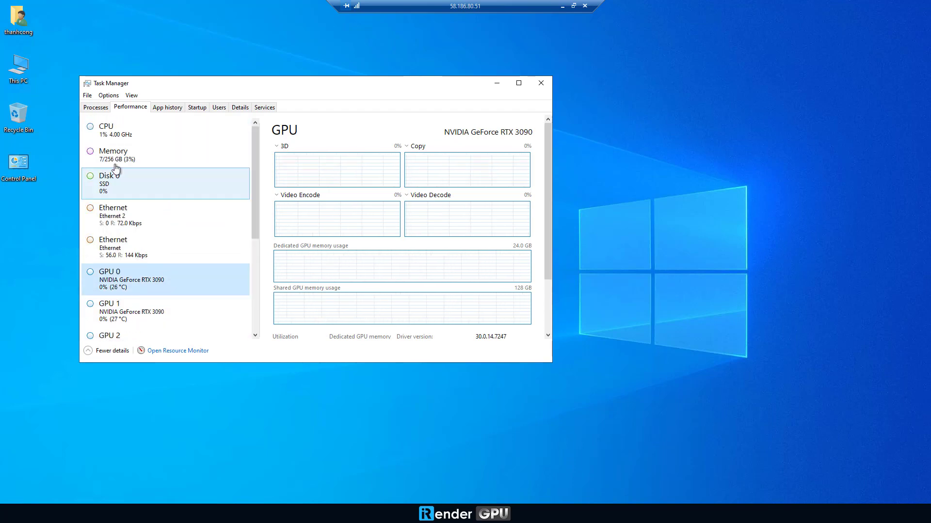
left_click(139, 190)
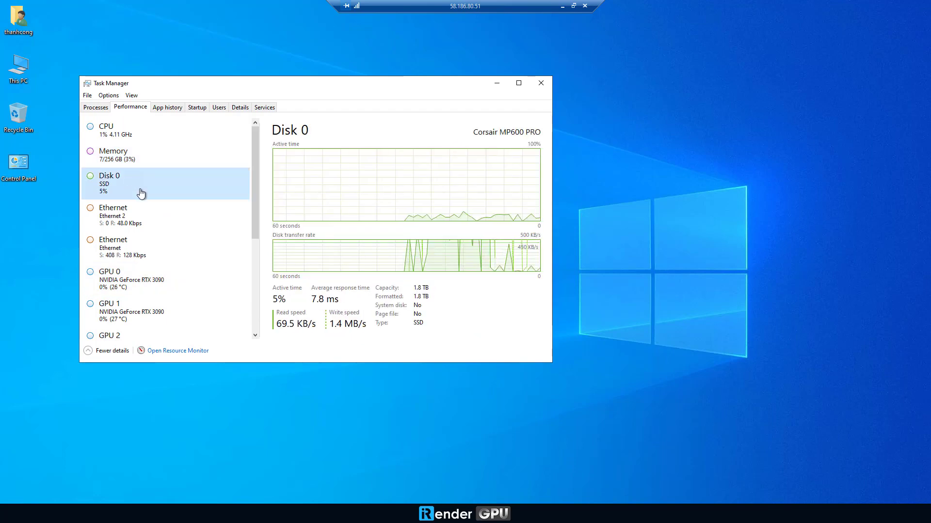
left_click(542, 82)
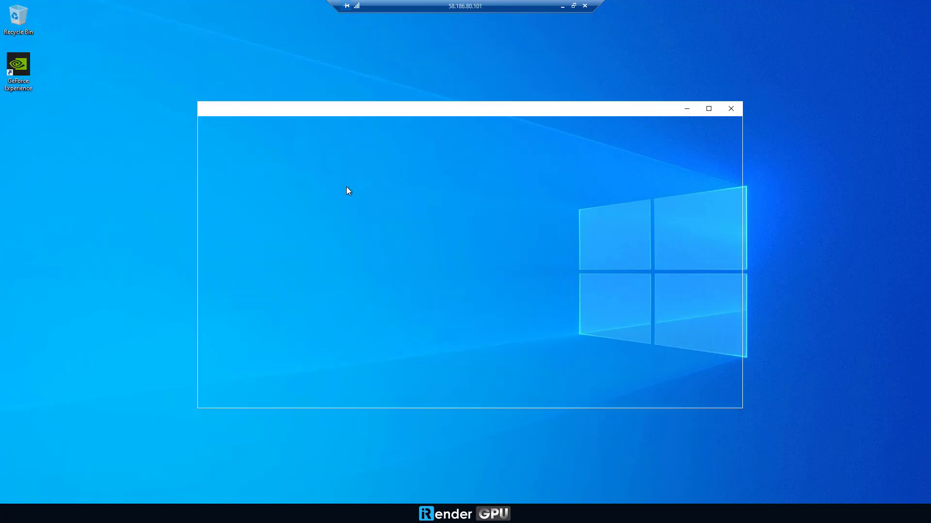
- Launch the 3ds Max 2020 installer from Softwares (X:)\3Ds Max\3Ds Max 2020
left_click(229, 262)
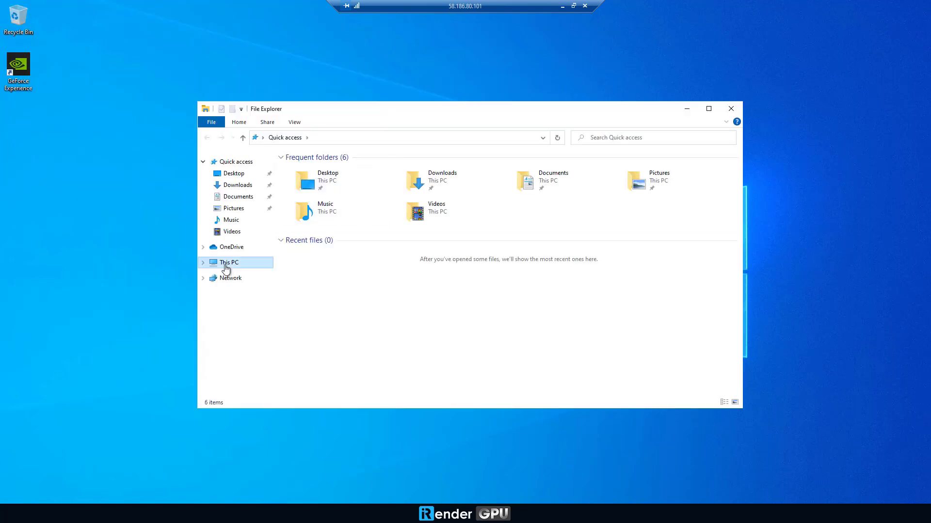
double_click(330, 315)
double_click(305, 189)
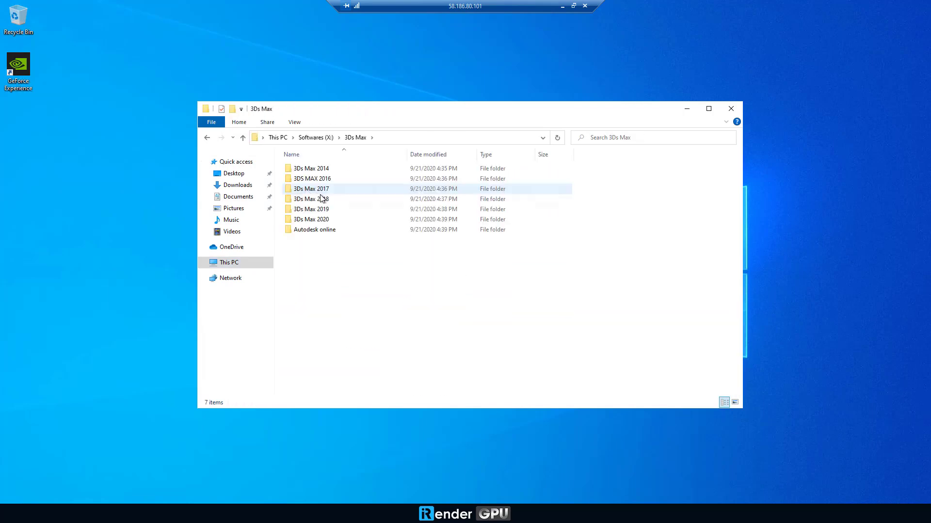
double_click(322, 219)
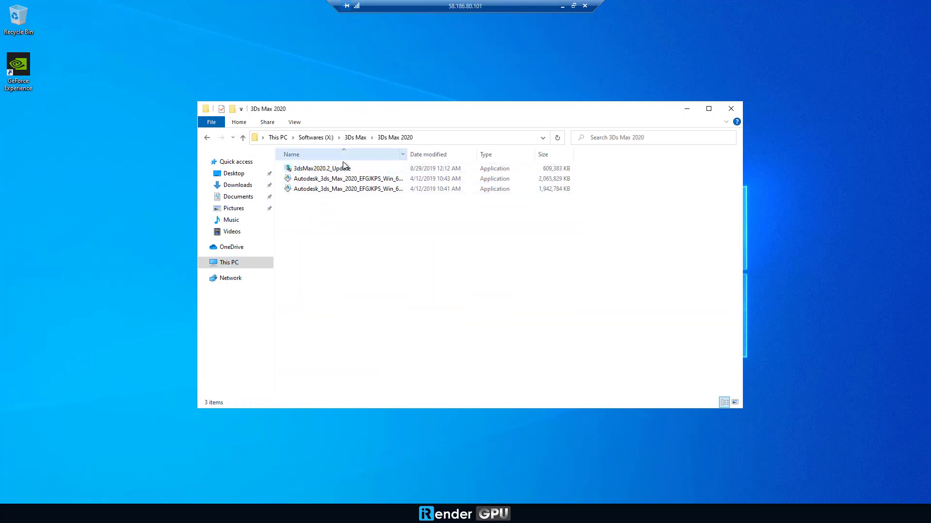
double_click(408, 154)
double_click(434, 180)
- Accept the licence and install 3ds Max 2020 into C:\Program Files\Autodesk\
left_click(569, 359)
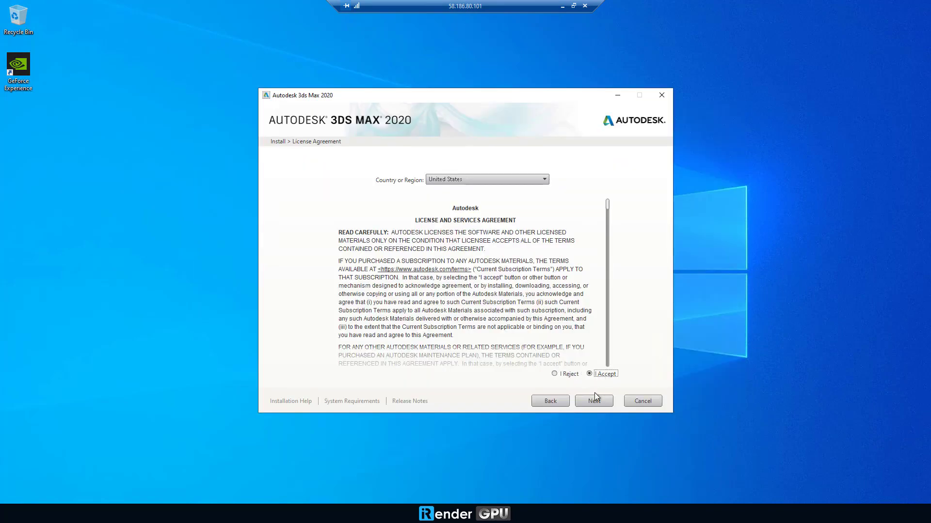
left_click(594, 400)
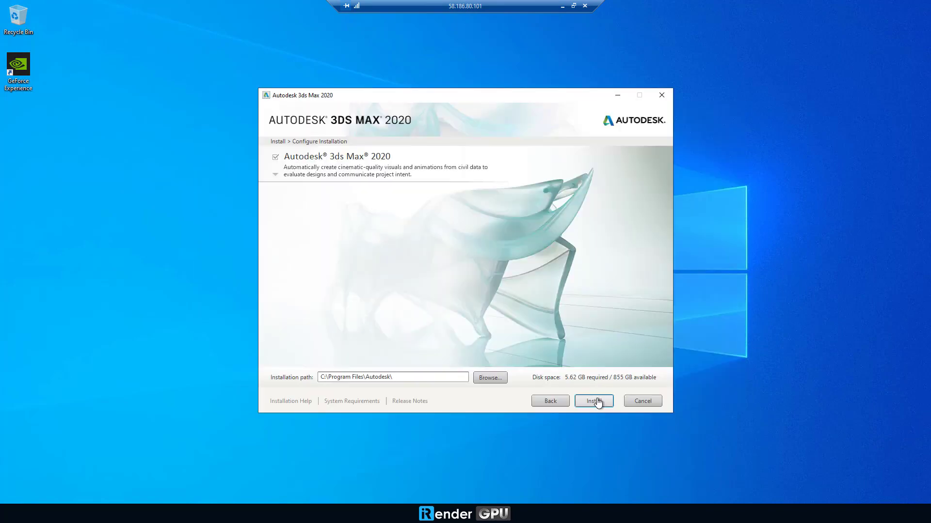
left_click(595, 401)
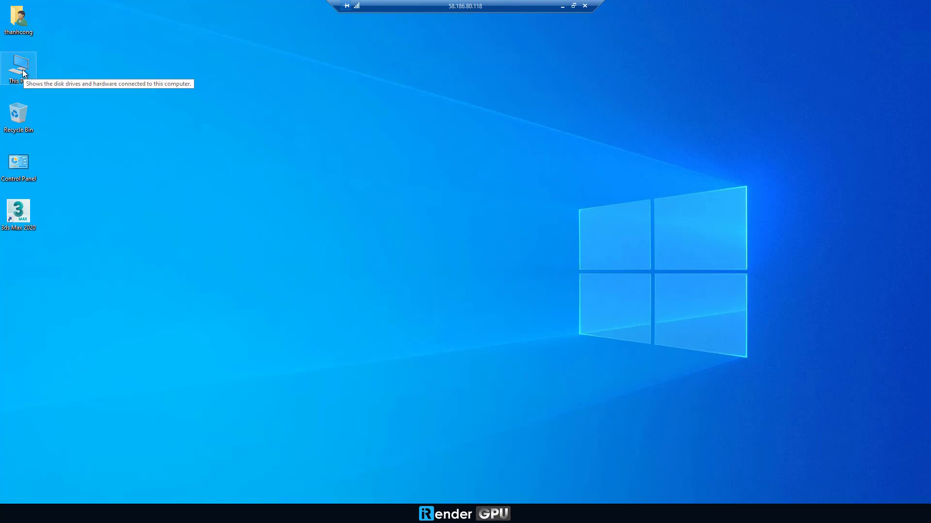
- Copy redshift_v3.0.53_setup_flt from Softwares (X:) to the desktop and run it as administrator
double_click(23, 73)
left_click(428, 397)
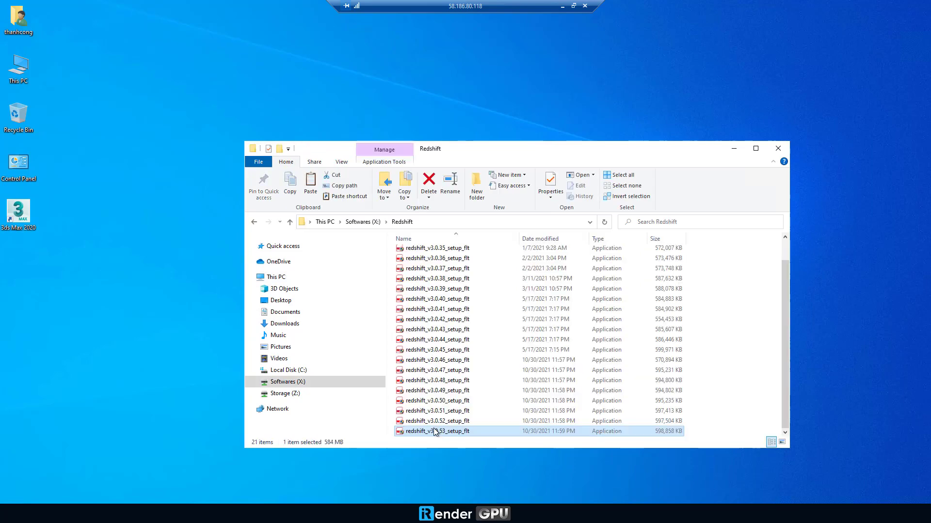
left_click_drag(431, 431, 75, 289)
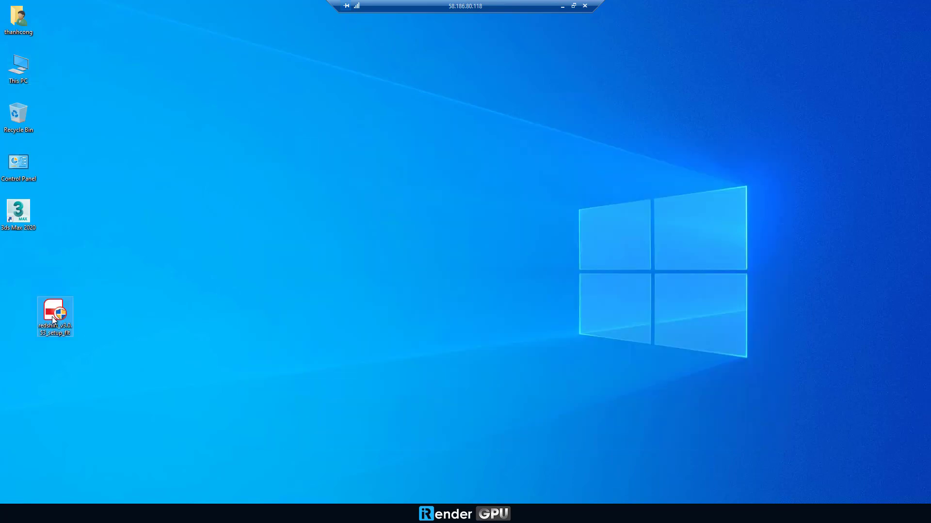
right_click(63, 312)
left_click(94, 89)
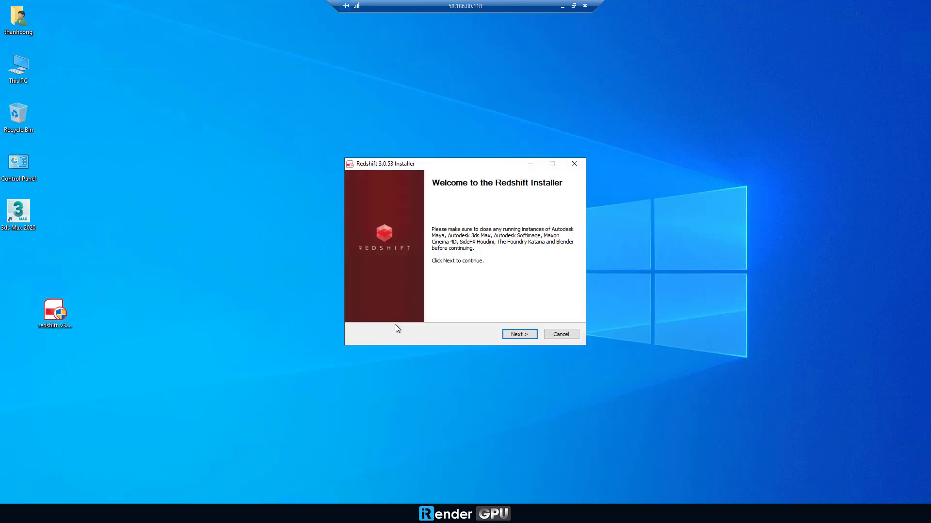
- Install Redshift 3.0.53, confirming the licence with 'yes' and keeping the 60-second TDR delay increase
left_click(517, 334)
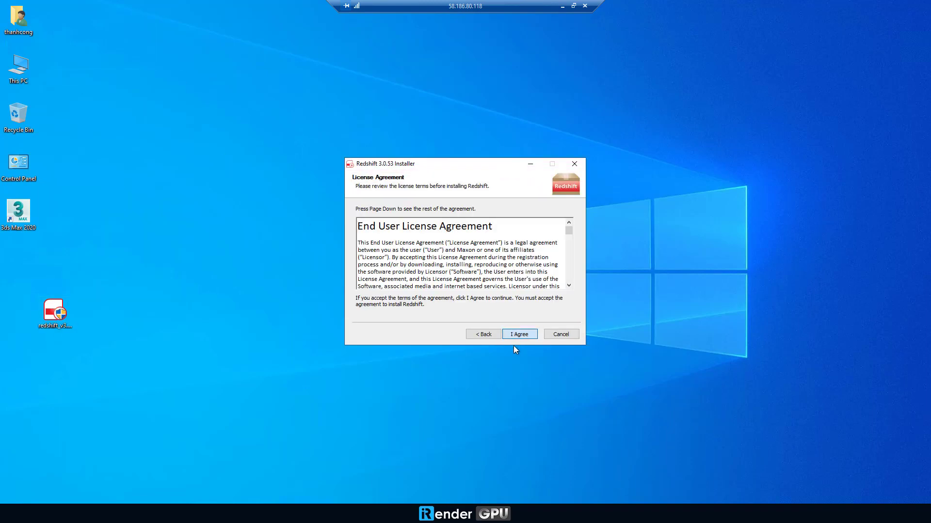
left_click(519, 334)
type("yes")
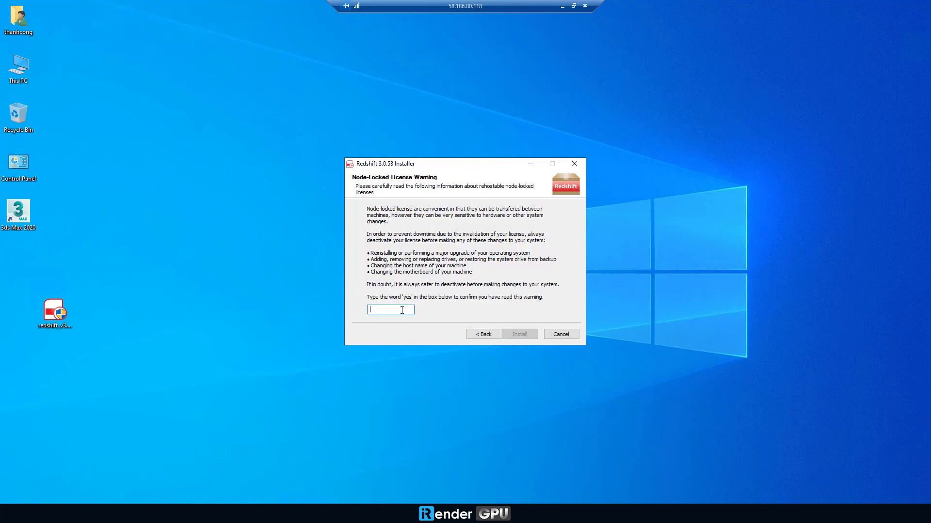
left_click(515, 335)
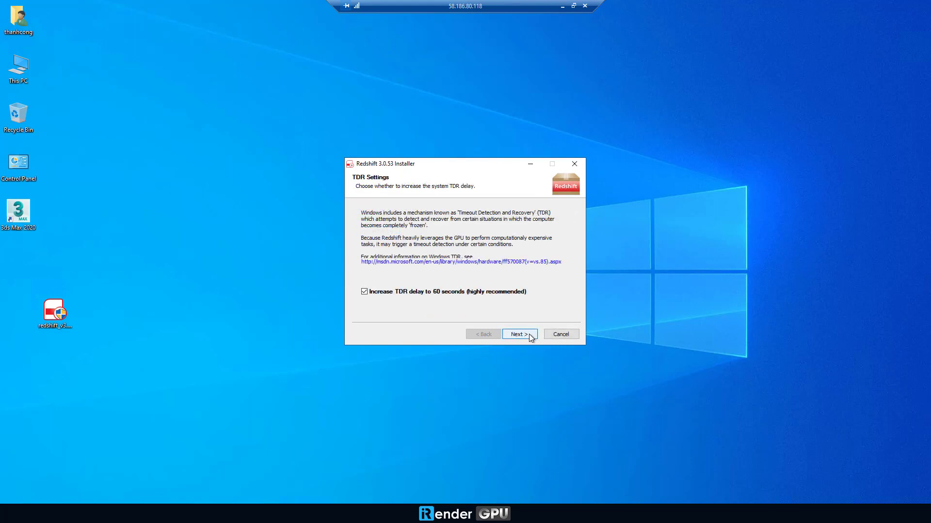
left_click(518, 335)
- Finish the Redshift installer and permanently delete its setup file from the desktop
left_click(529, 333)
right_click(530, 333)
left_click(542, 361)
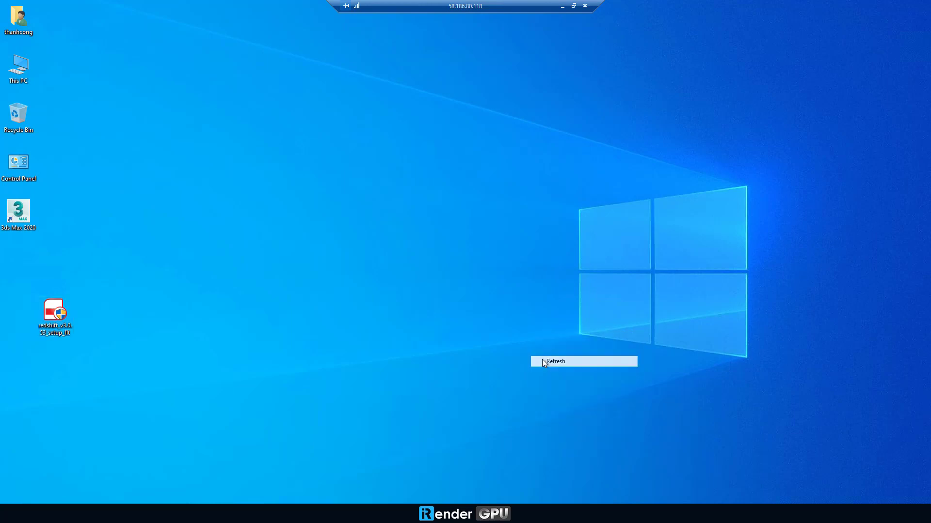
key("shift+Delete")
key("Return")
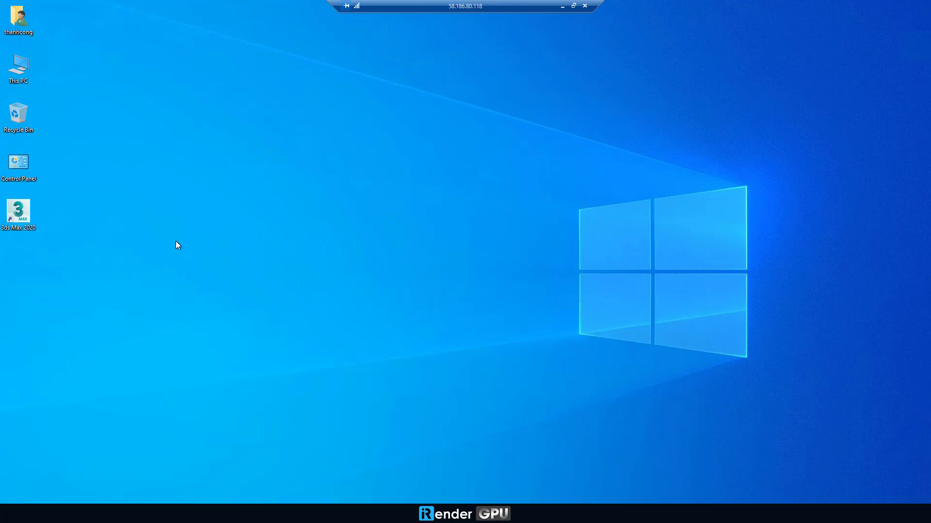
- Copy the License Management msi from X:\1.License Management to the desktop
key("super+e")
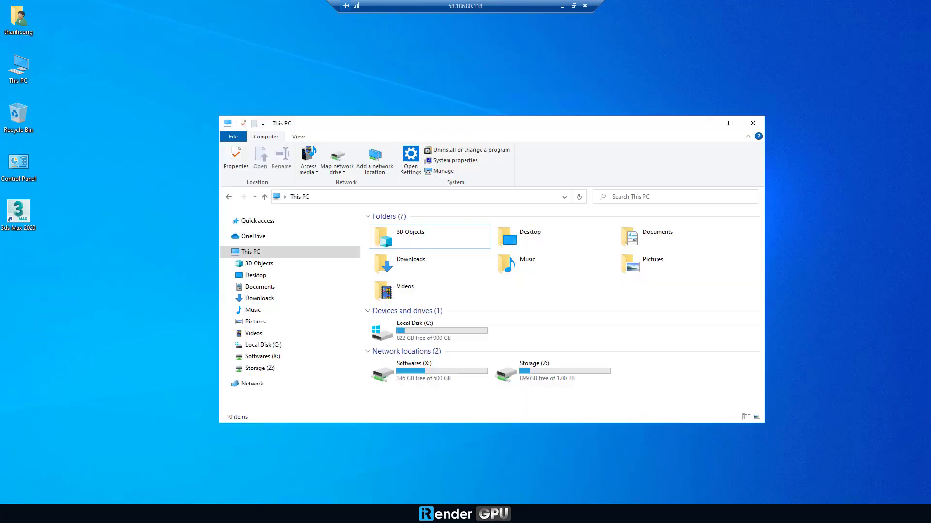
double_click(447, 371)
double_click(406, 228)
double_click(405, 229)
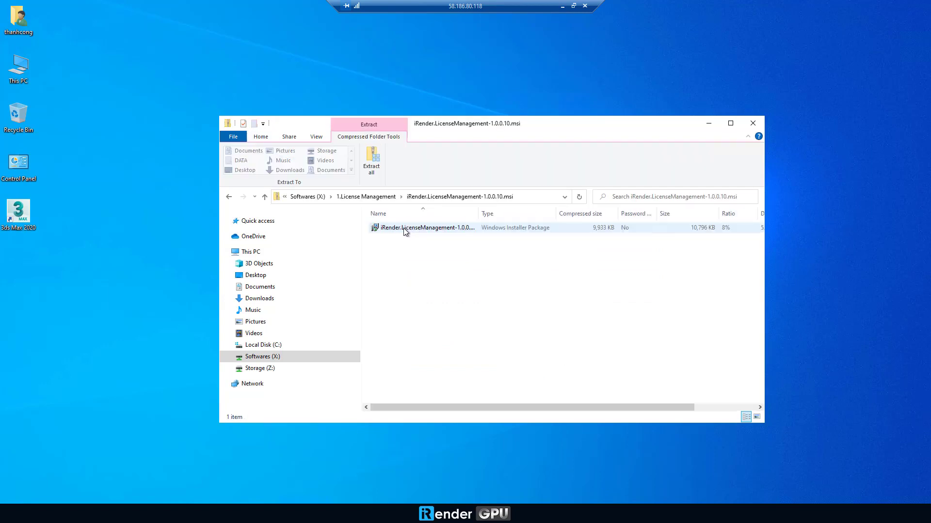
left_click_drag(404, 229, 43, 281)
right_click(43, 280)
left_click(64, 322)
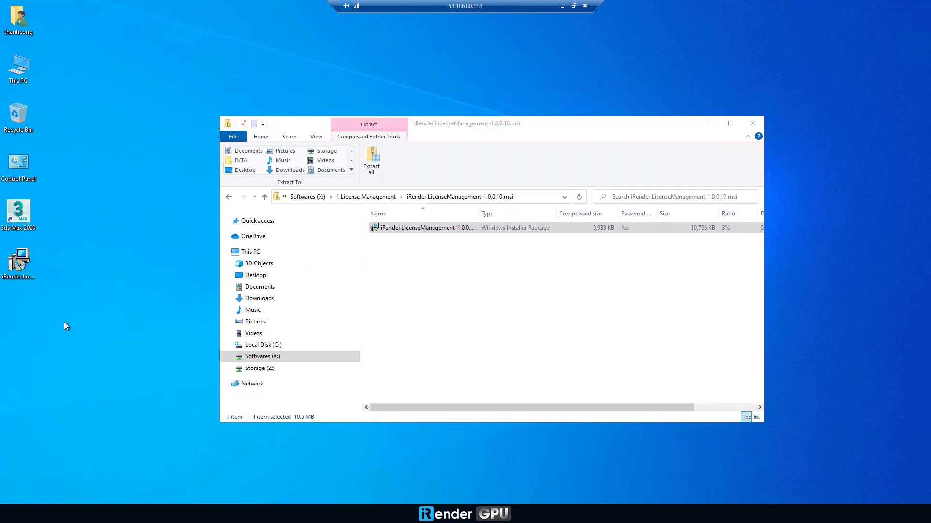
key("super+d")
- Install iRender License Management 1.0.0.10 from the desktop msi and launch it
right_click(37, 269)
left_click(54, 277)
left_click(511, 331)
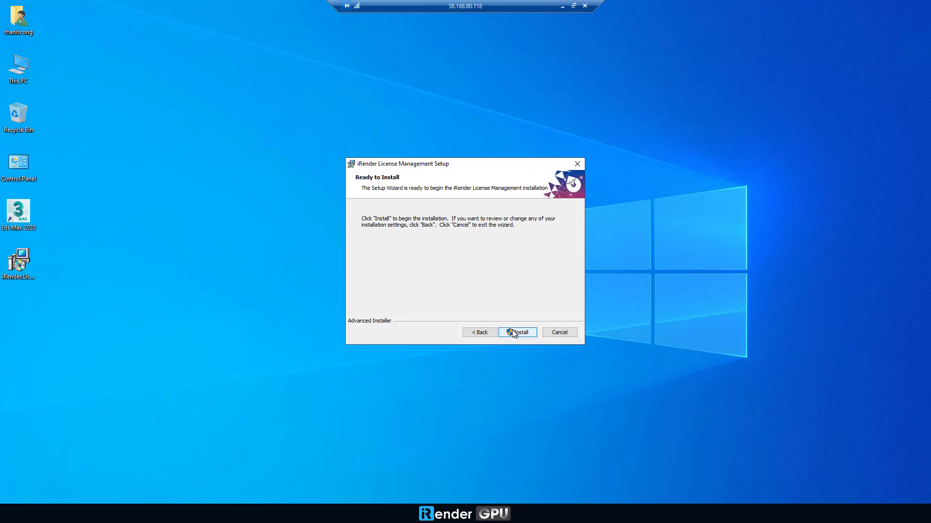
left_click(511, 332)
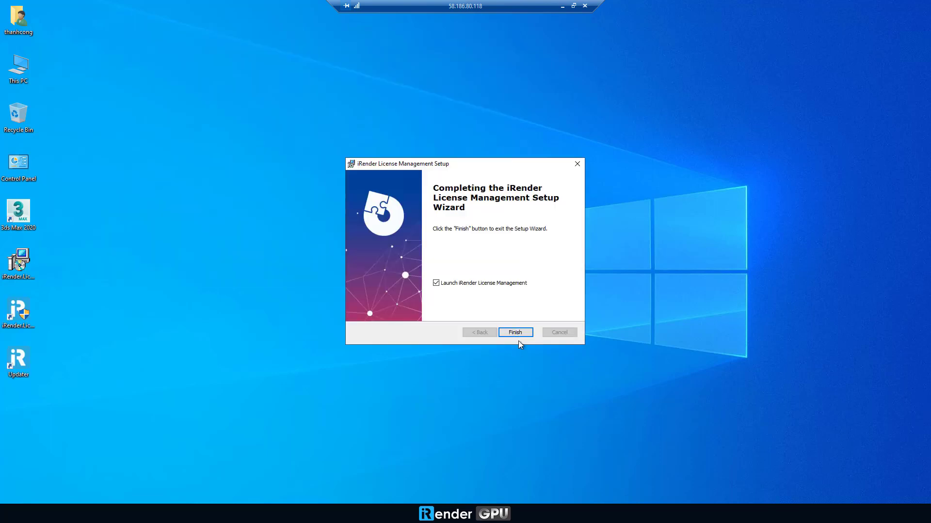
left_click(516, 332)
- Sign in to License Management with the account username and password, then minimize it
left_click(446, 231)
type("thanhcong")
key("Tab")
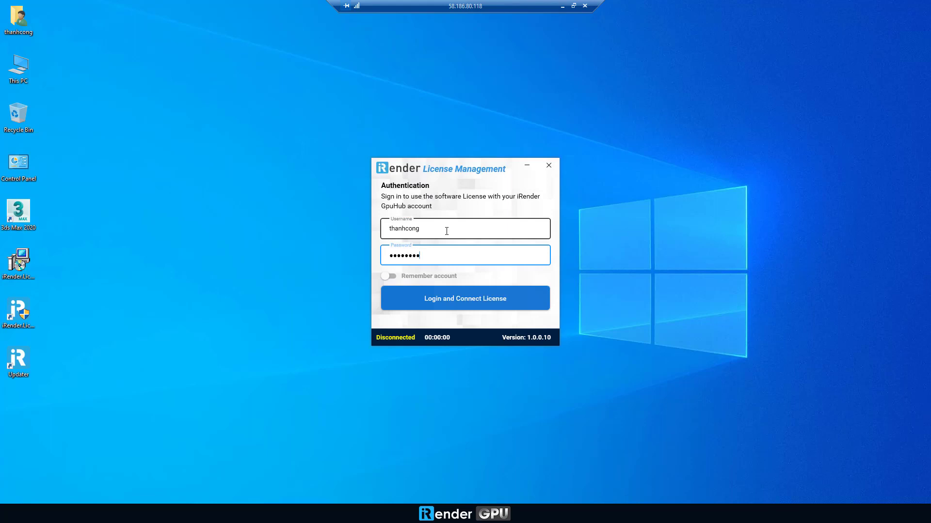
left_click(457, 298)
left_click(527, 165)
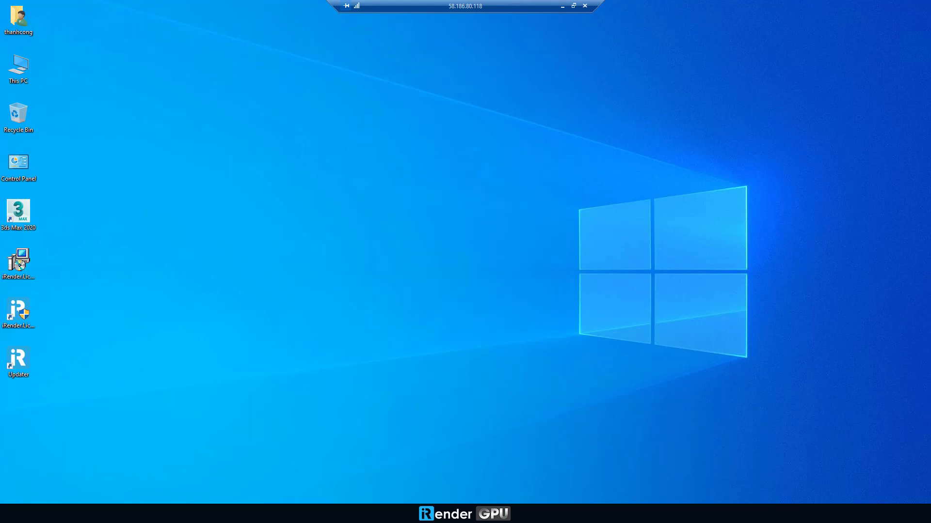
- Copy the A48_006 folder from Storage (Z:) and paste it onto the desktop
key("super+e")
double_click(548, 370)
right_click(405, 246)
left_click(429, 381)
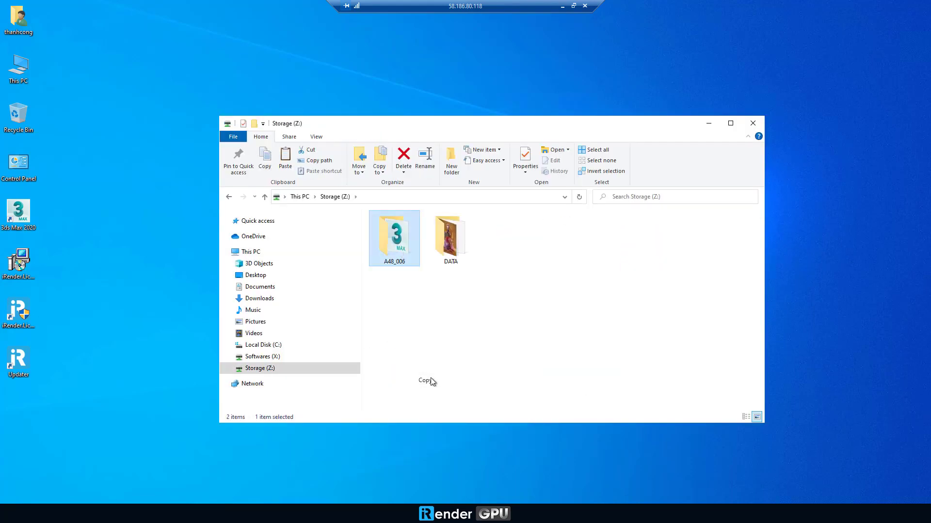
right_click(90, 364)
left_click(110, 414)
left_click(708, 123)
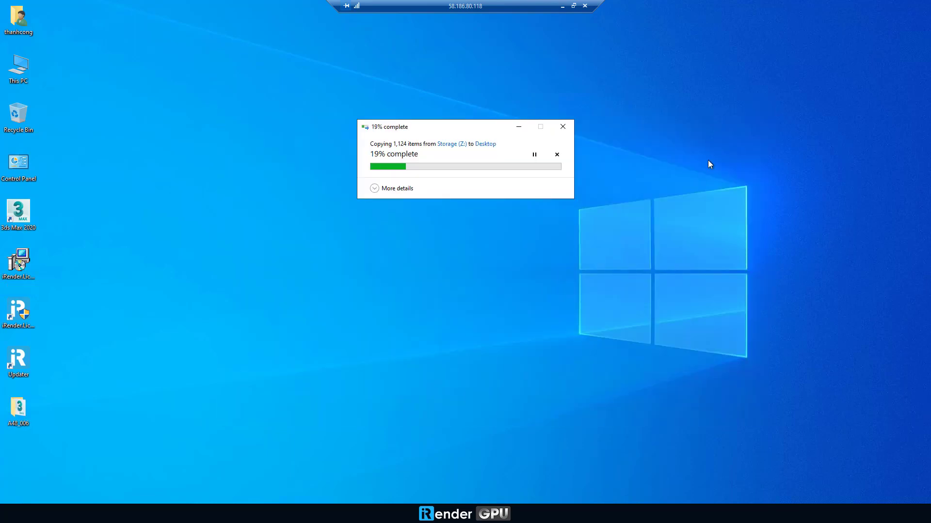
- Open the copied A48_006 folder and open the AI48_006_Redshift.max scene
left_click_drag(18, 410, 92, 360)
double_click(92, 359)
left_click(408, 262)
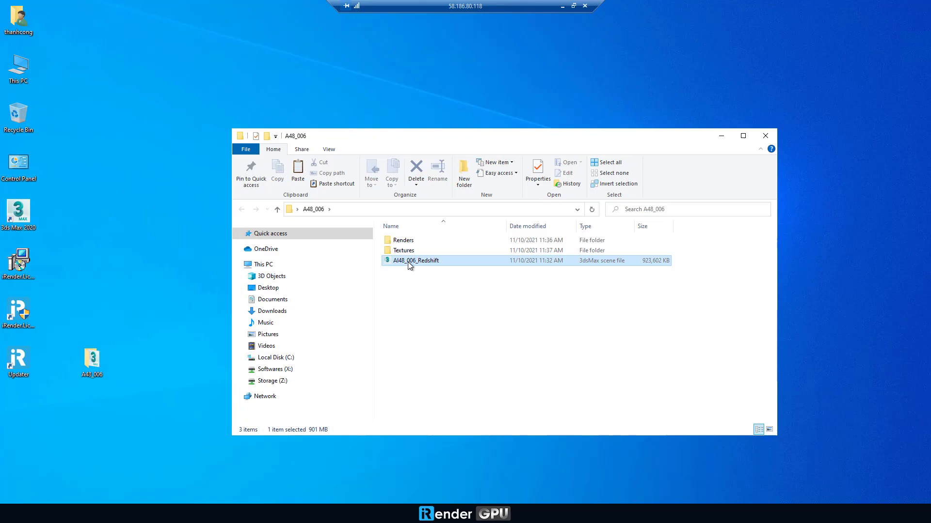
right_click(409, 262)
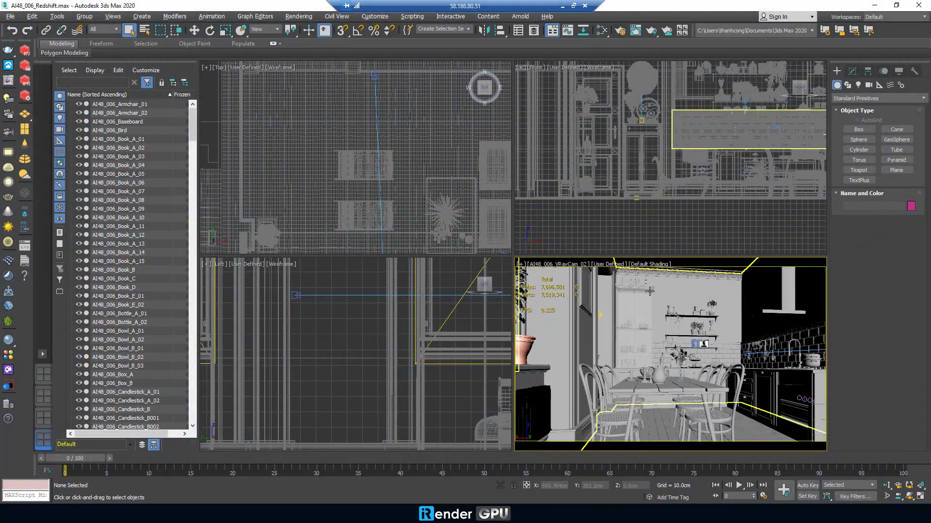
- Maximize the kitchen camera view, check Redshift Sampling, GI and System settings, and render on eight GPUs
key("alt+w")
left_click(618, 31)
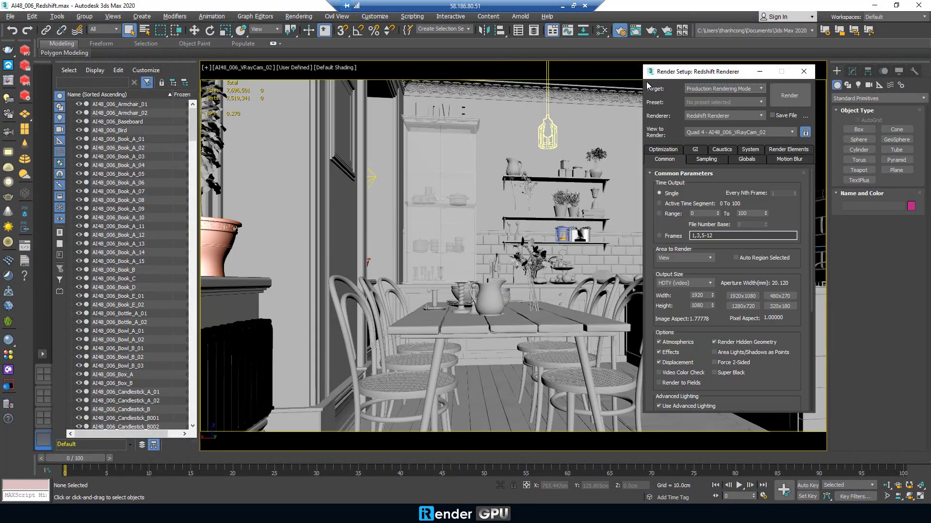
left_click(705, 159)
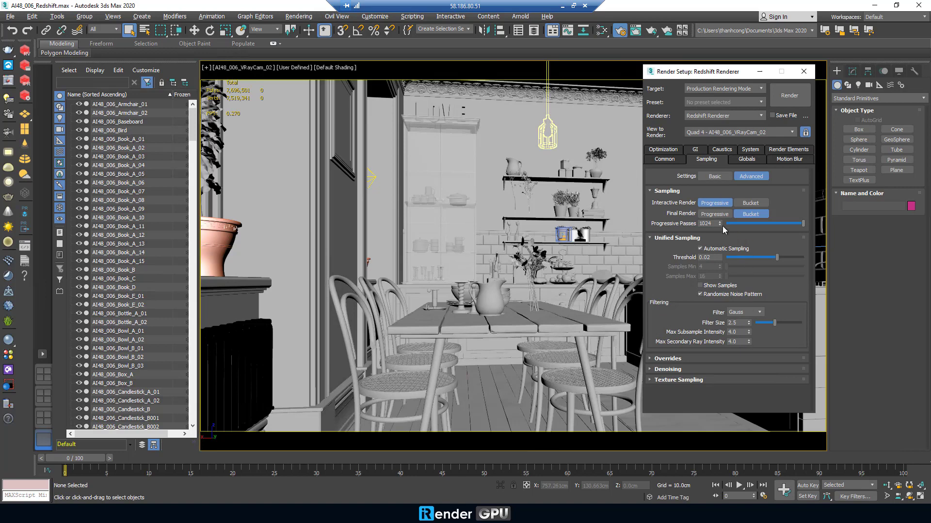
left_click(694, 150)
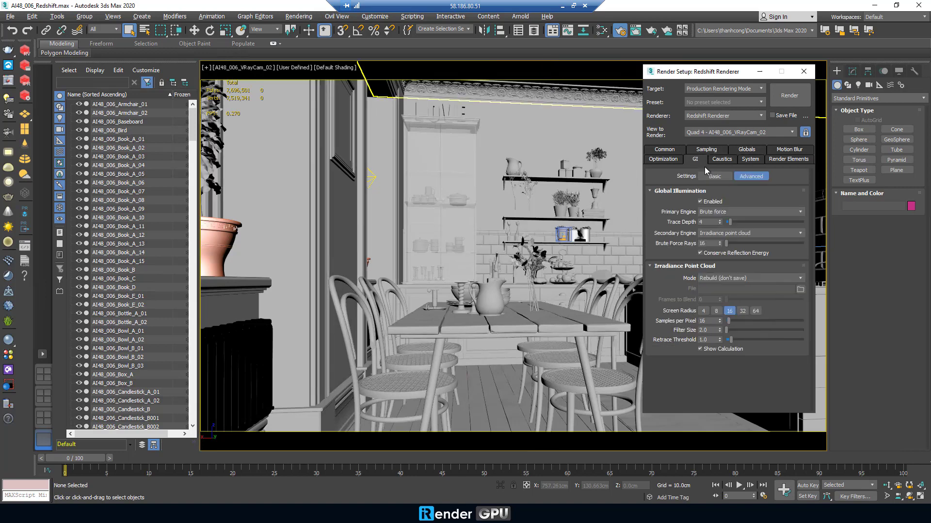
left_click(750, 159)
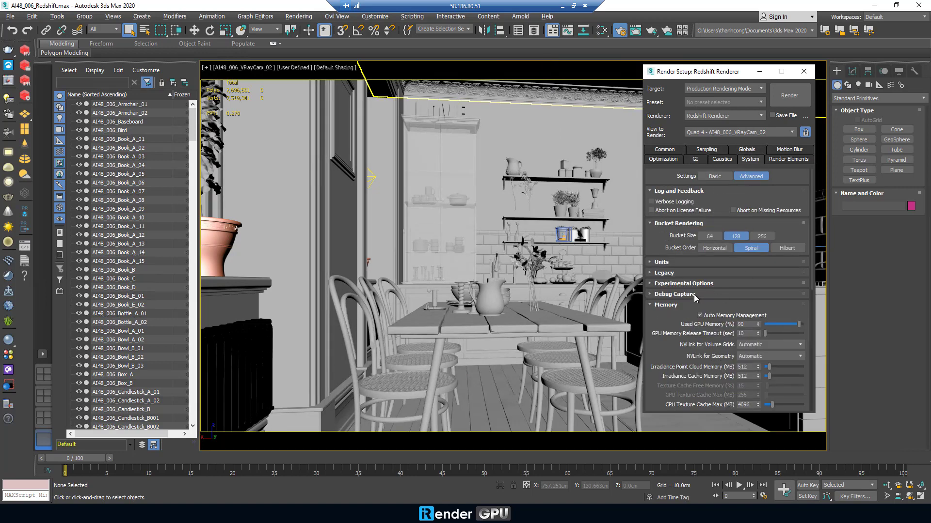
scroll(694, 295, "down", 6)
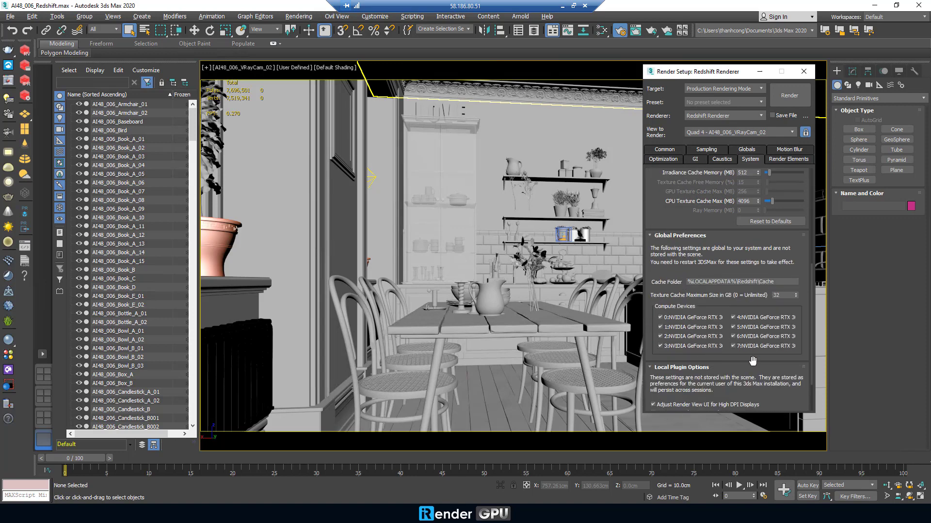
left_click(790, 97)
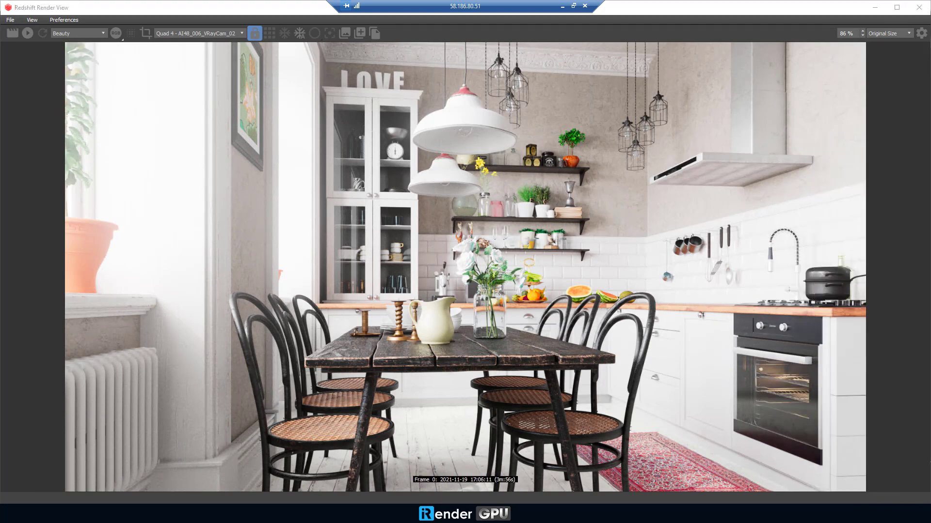
- Save the rendered kitchen frame to the Desktop as A48_006, choosing PNG as the file type
left_click(480, 290)
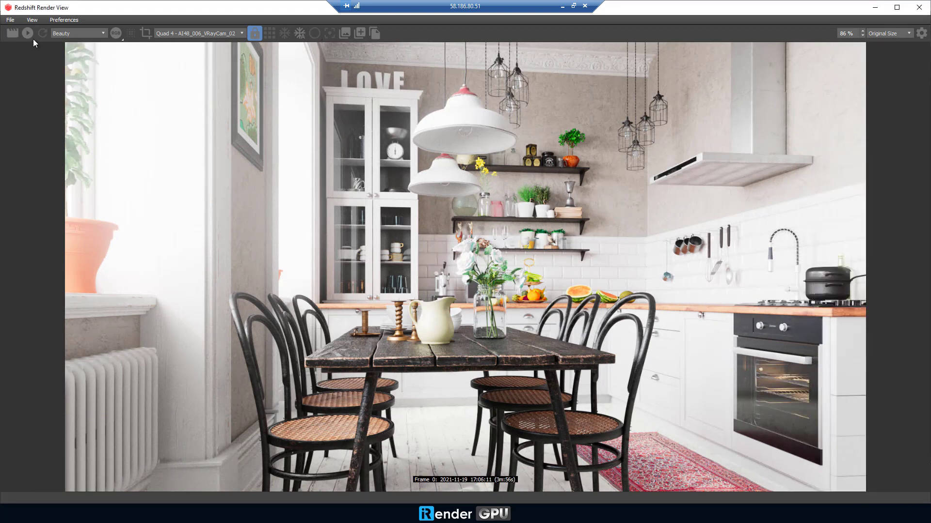
left_click(10, 20)
left_click(29, 30)
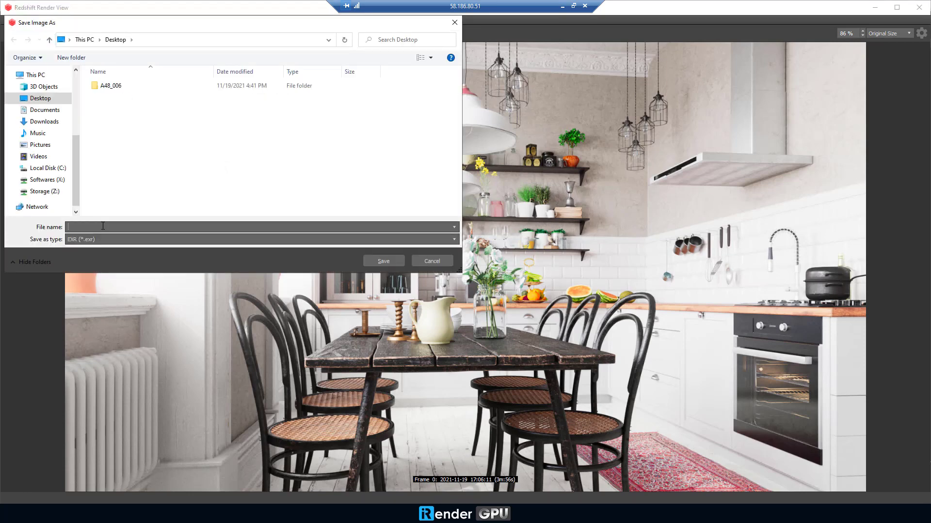
type("AI48_006")
left_click(98, 239)
left_click(174, 256)
left_click(379, 261)
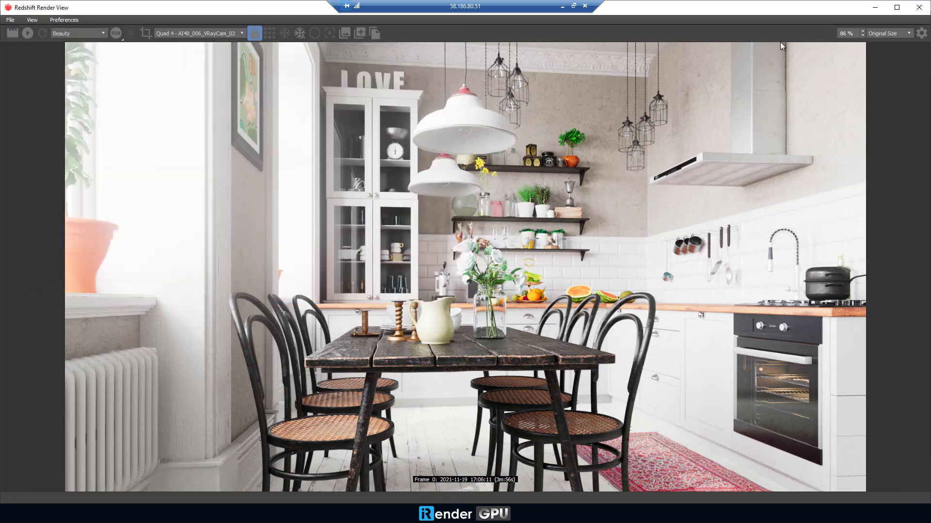
- Reduce the Bloom softness and intensity and lower the Bloom Threshold to about 30
left_click(921, 33)
left_click(804, 180)
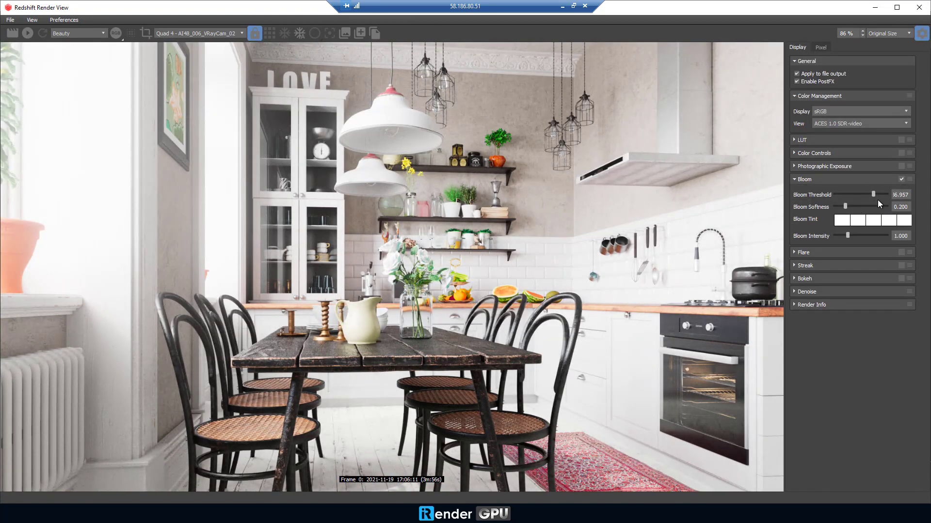
left_click_drag(845, 206, 837, 235)
scroll(866, 195, "up", 1)
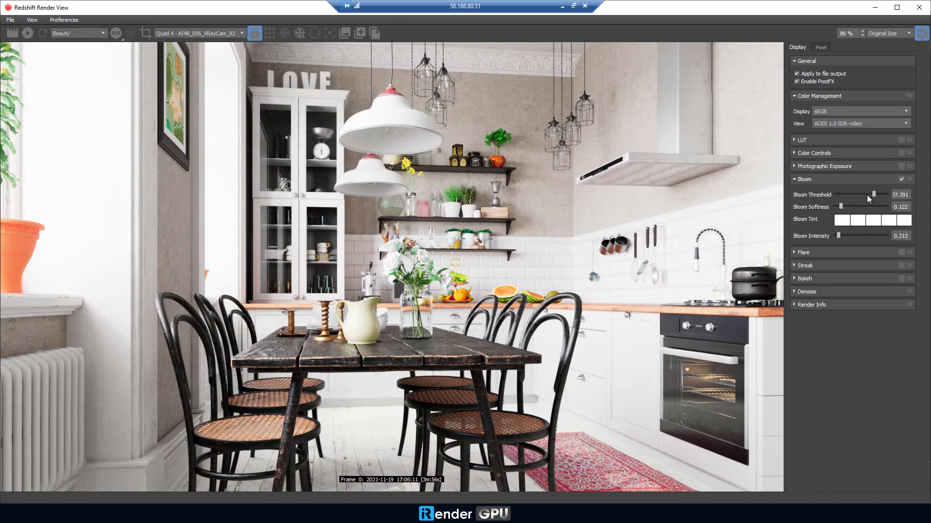
left_click_drag(878, 202, 867, 206)
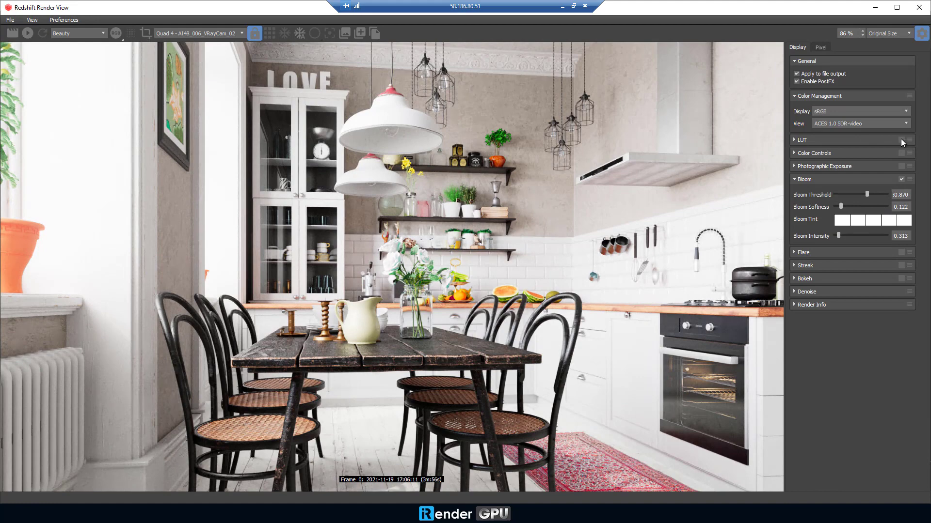
- Enable Color Controls and set Exposure to -0.70 with Contrast 0
left_click(793, 140)
left_click(793, 140)
left_click(794, 153)
left_click(901, 152)
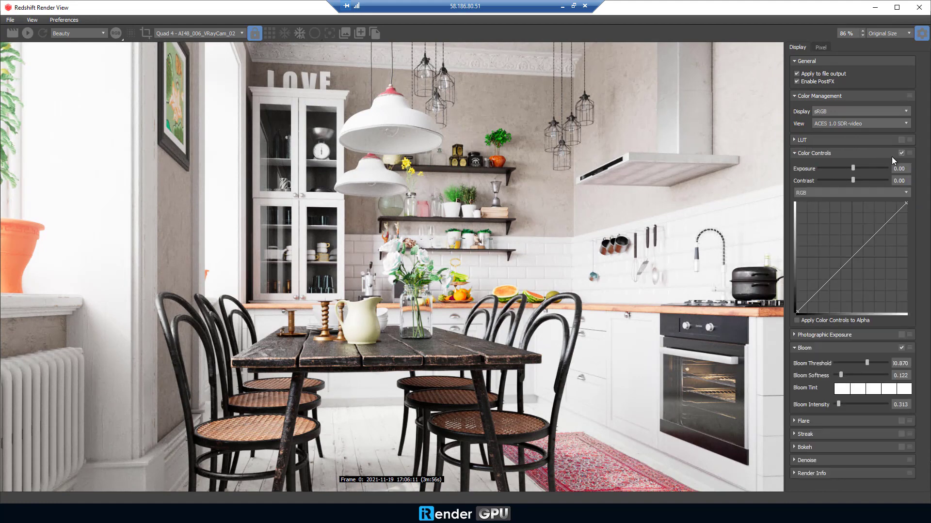
mouse_move(853, 168)
left_mouse_down()
mouse_move(846, 180)
mouse_move(862, 178)
mouse_move(848, 177)
left_mouse_up()
left_click_drag(852, 180, 846, 170)
double_click(900, 181)
type("0")
key("Return")
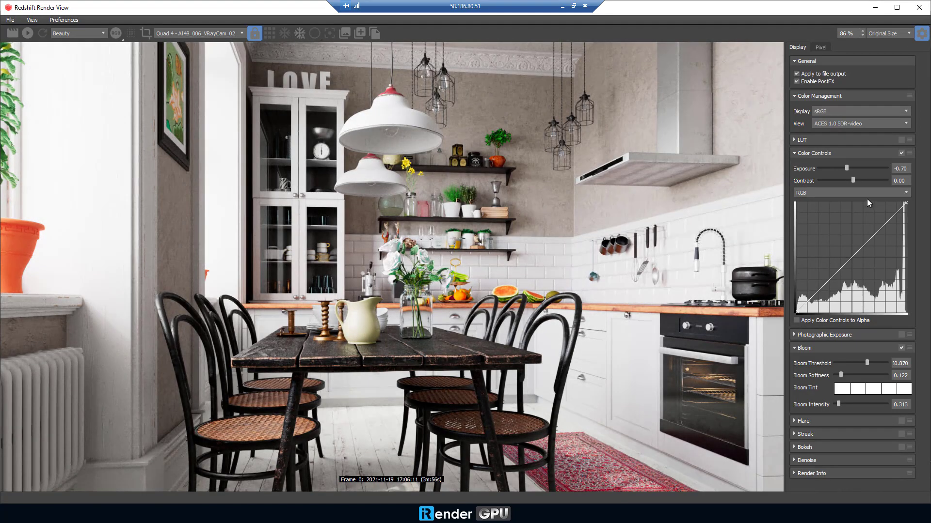
- Test the Flare effect and leave it disabled
left_click(805, 152)
left_click(796, 179)
left_click(794, 193)
left_click(901, 193)
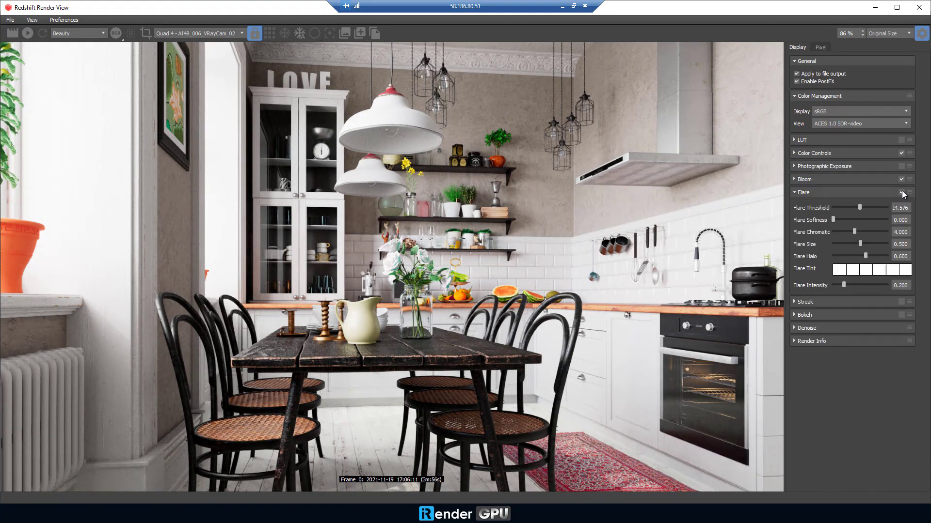
left_click(901, 192)
- Save the adjusted render over the existing AI48_006 image and close the display panel
left_click(10, 19)
left_click(33, 29)
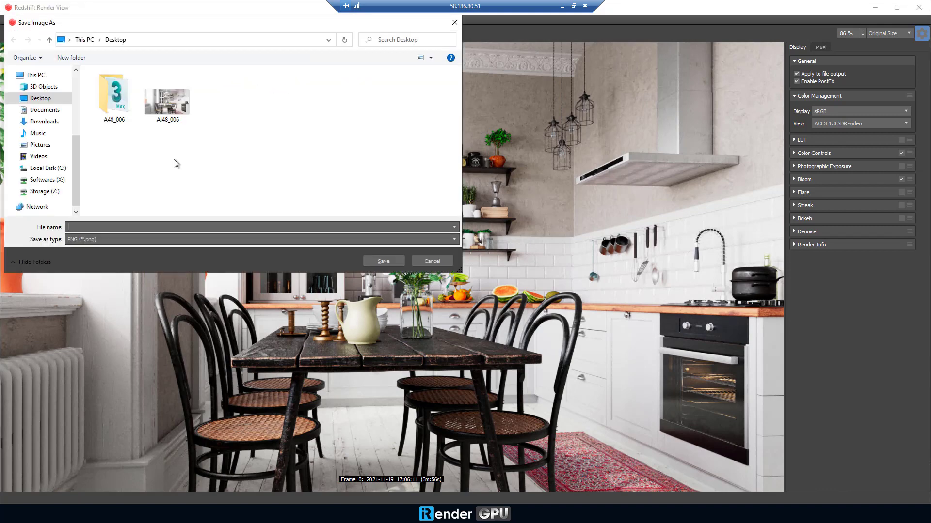
double_click(168, 102)
left_click(490, 259)
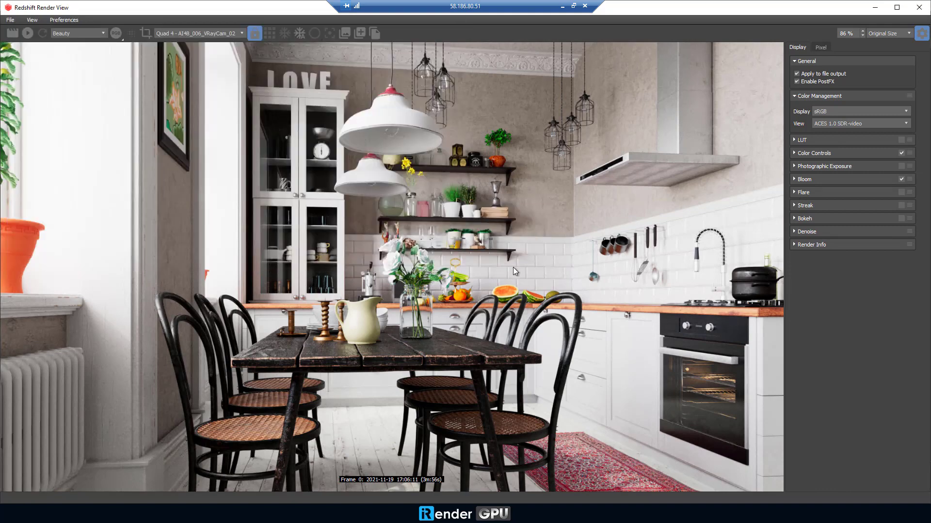
left_click(922, 33)
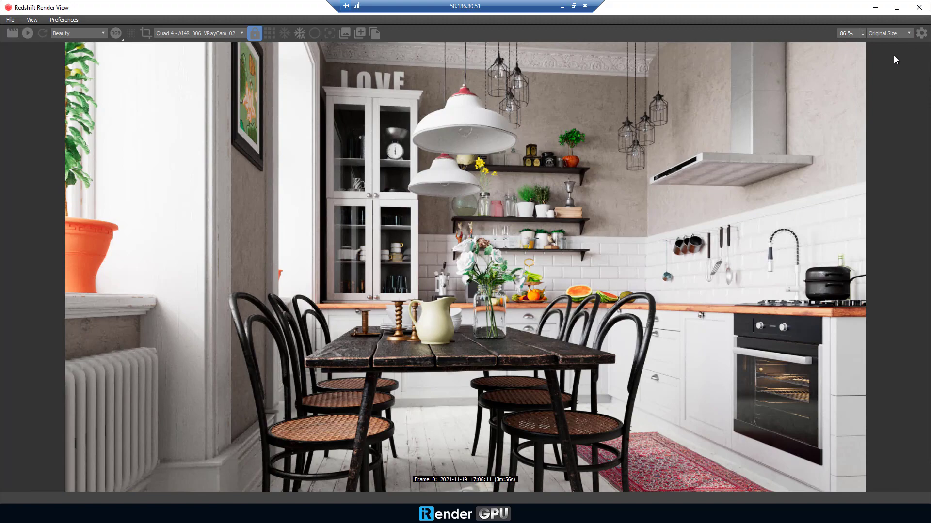
- Close the render windows and quit 3ds Max without saving the scene
left_click(917, 7)
left_click(807, 69)
key("alt+F4")
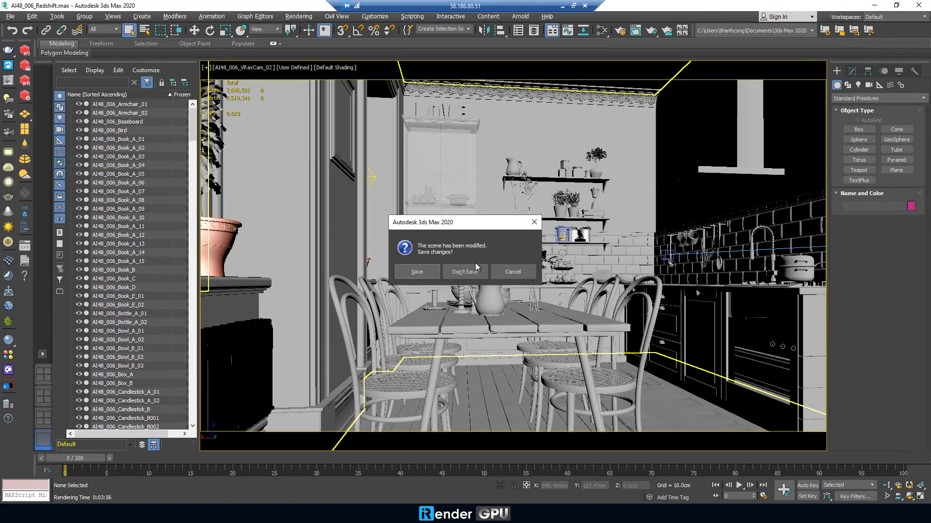
left_click(475, 267)
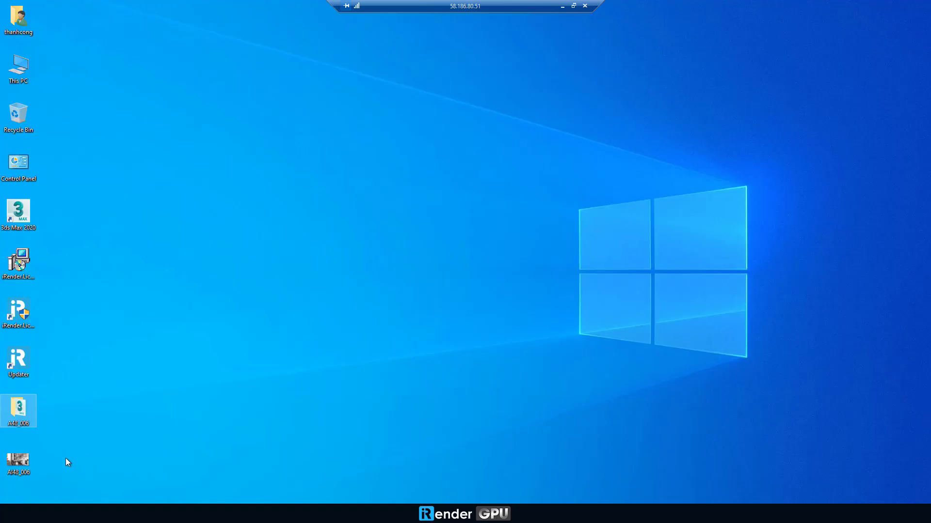
- Copy the AI48_006 image from the desktop into the Storage (Z:) drive
left_click(23, 460)
right_click(24, 458)
left_click(50, 400)
left_click(26, 66)
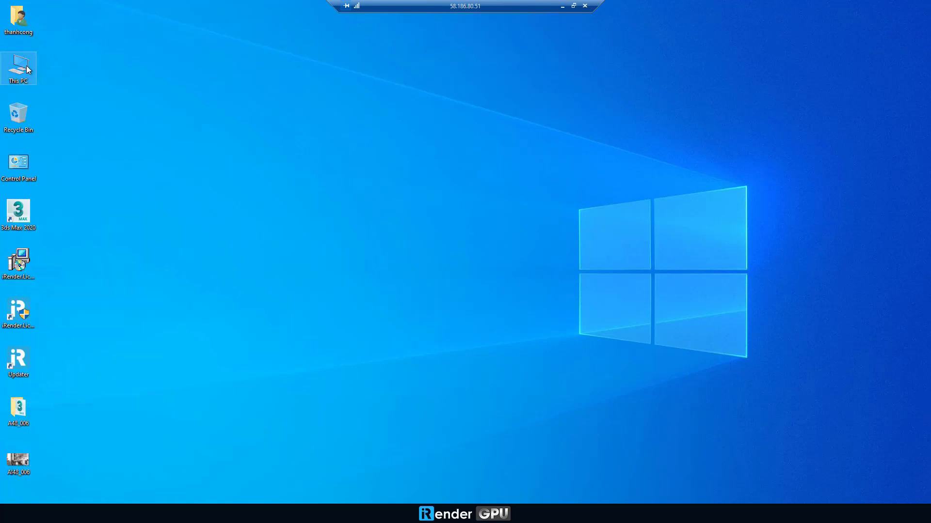
double_click(26, 65)
double_click(444, 300)
right_click(321, 235)
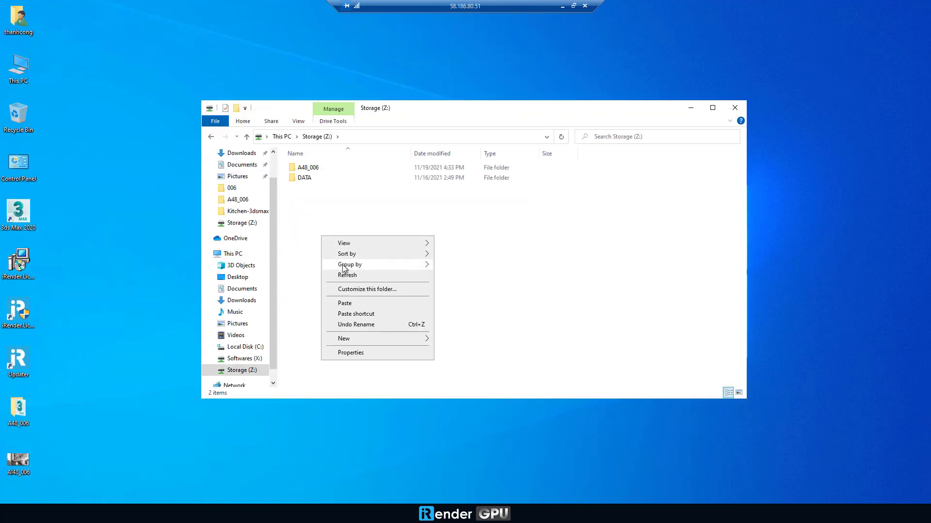
left_click(344, 303)
left_click(735, 108)
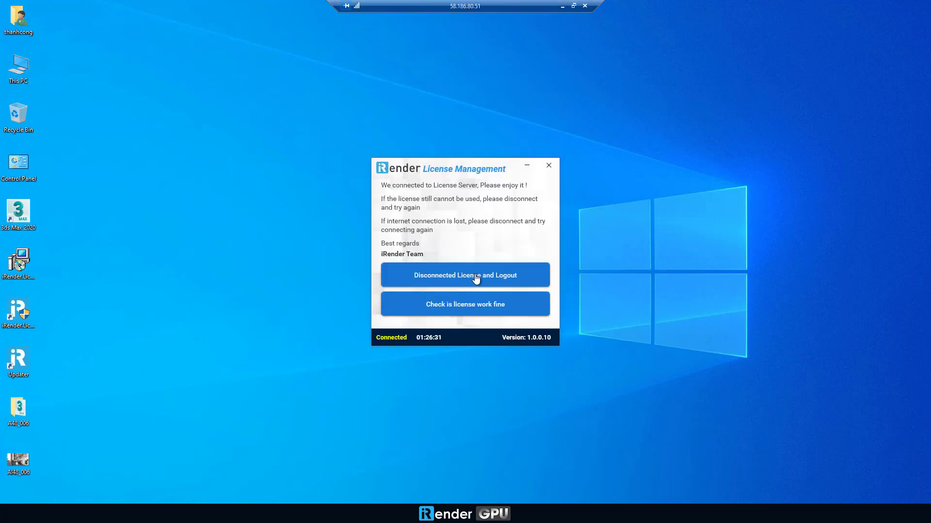
- Log out of the iRender license tool and end the remote desktop session
left_click(476, 274)
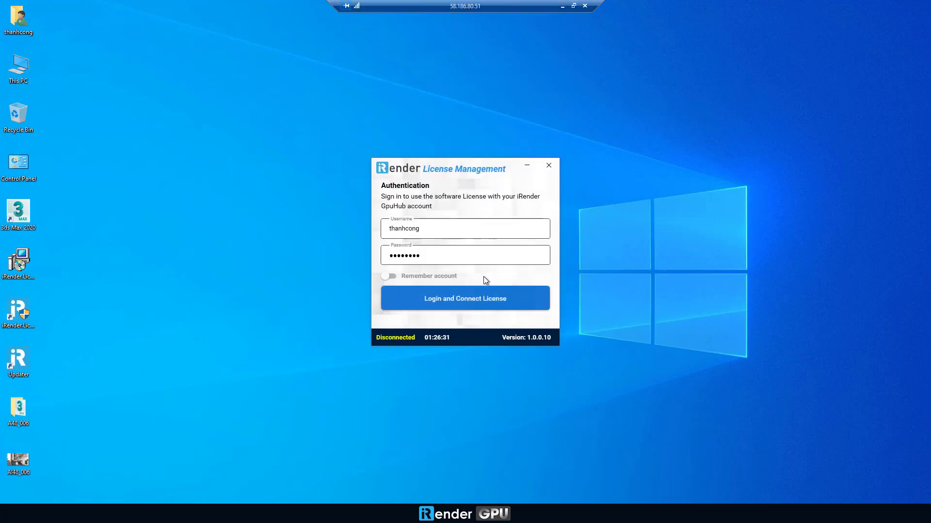
left_click(548, 166)
left_click(471, 292)
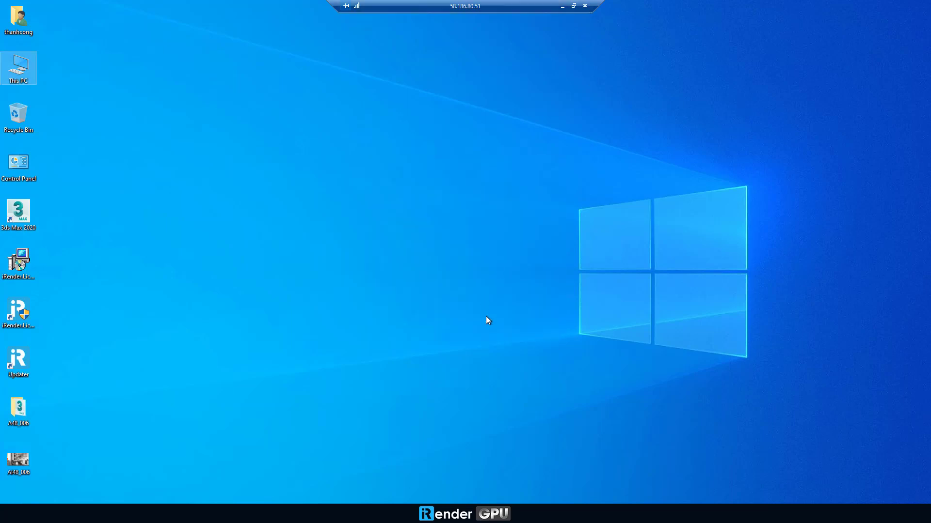
left_click(585, 7)
- Shut down the 8x3090 server and submit a five-star rating
left_click(822, 206)
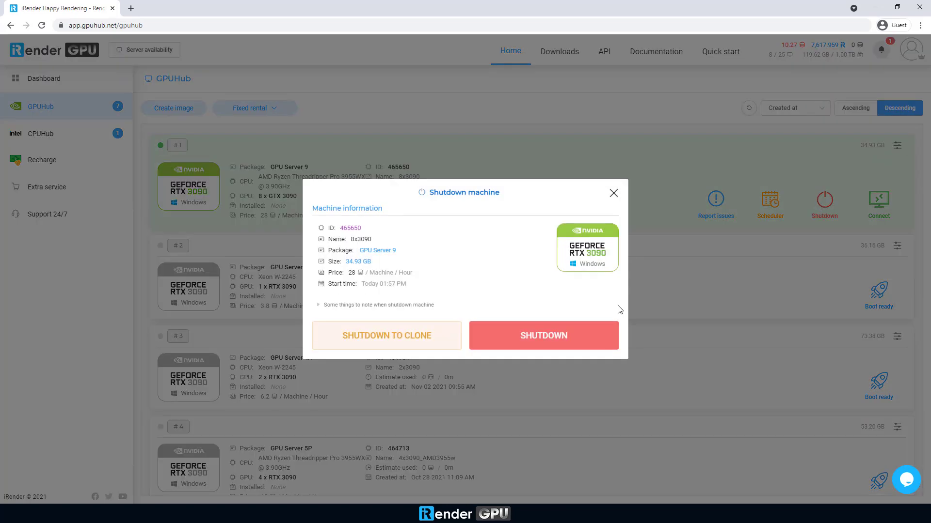
left_click(552, 334)
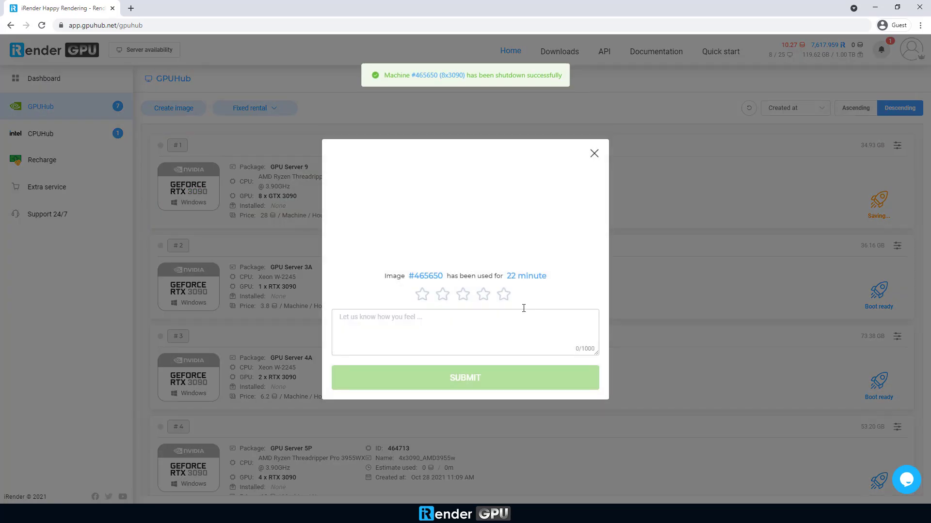
left_click(504, 294)
left_click(515, 388)
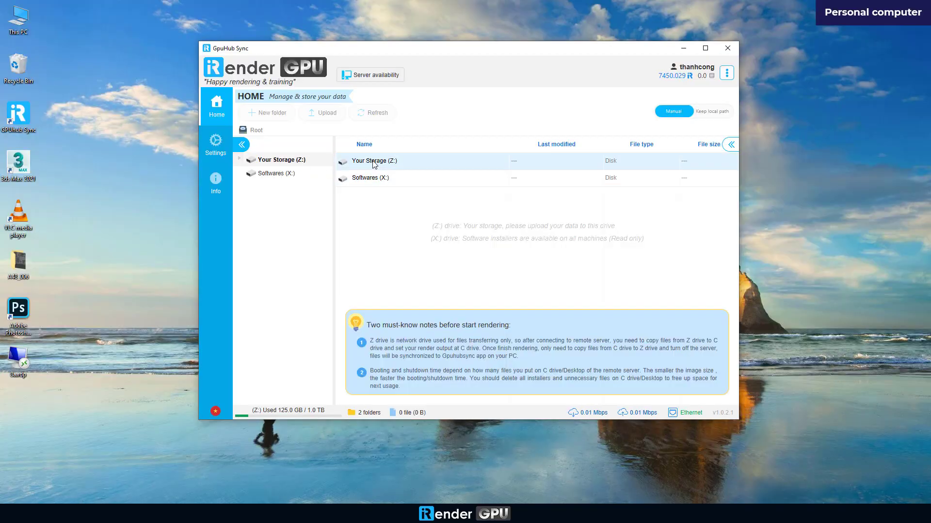
- Download AI48_006.png from Your Storage (Z:) in GpuHub Sync to the Desktop
double_click(373, 160)
left_click(368, 195)
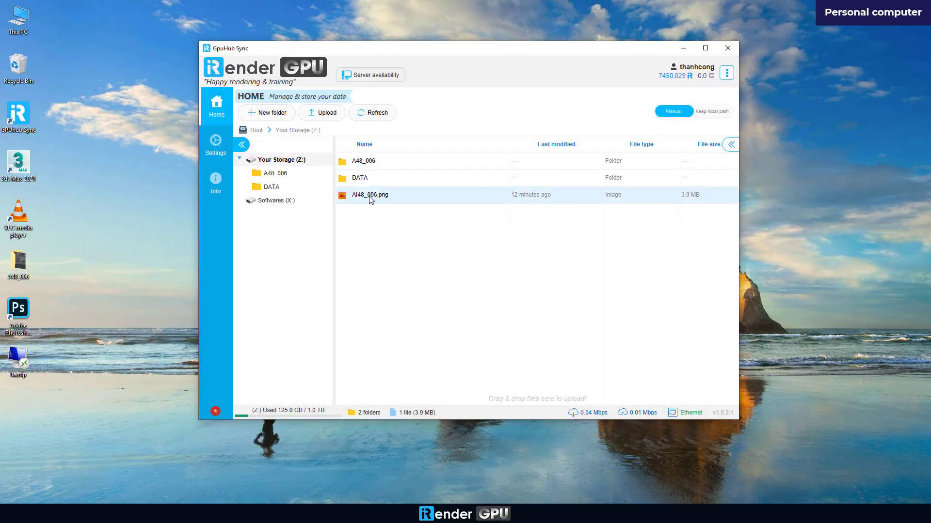
right_click(367, 195)
left_click(395, 217)
left_click(442, 267)
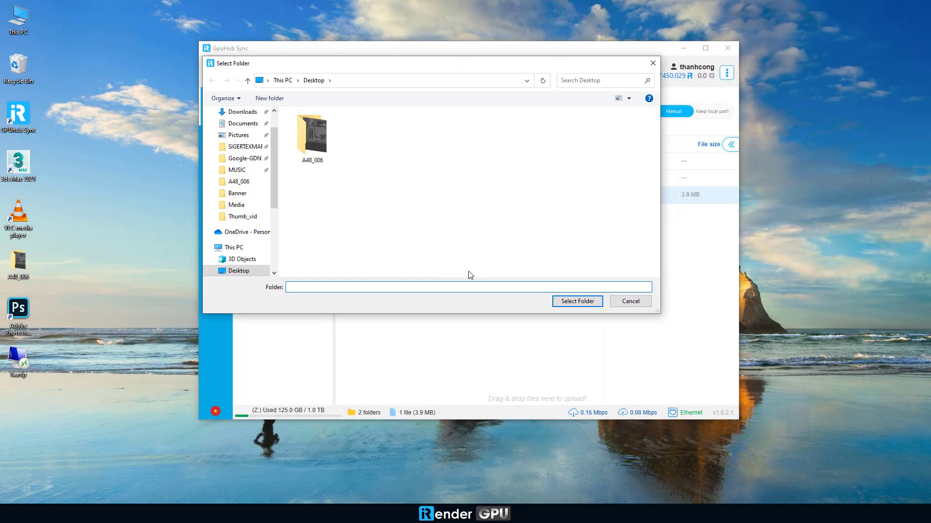
left_click(574, 301)
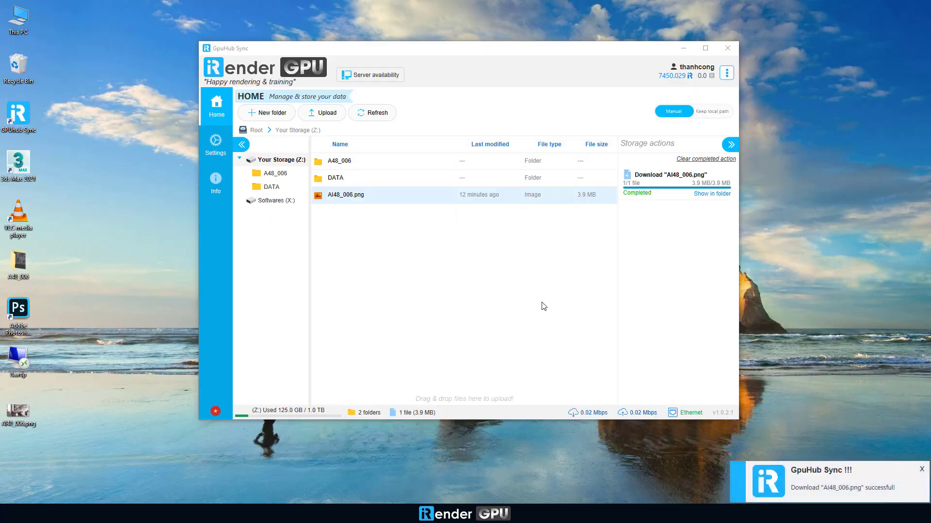